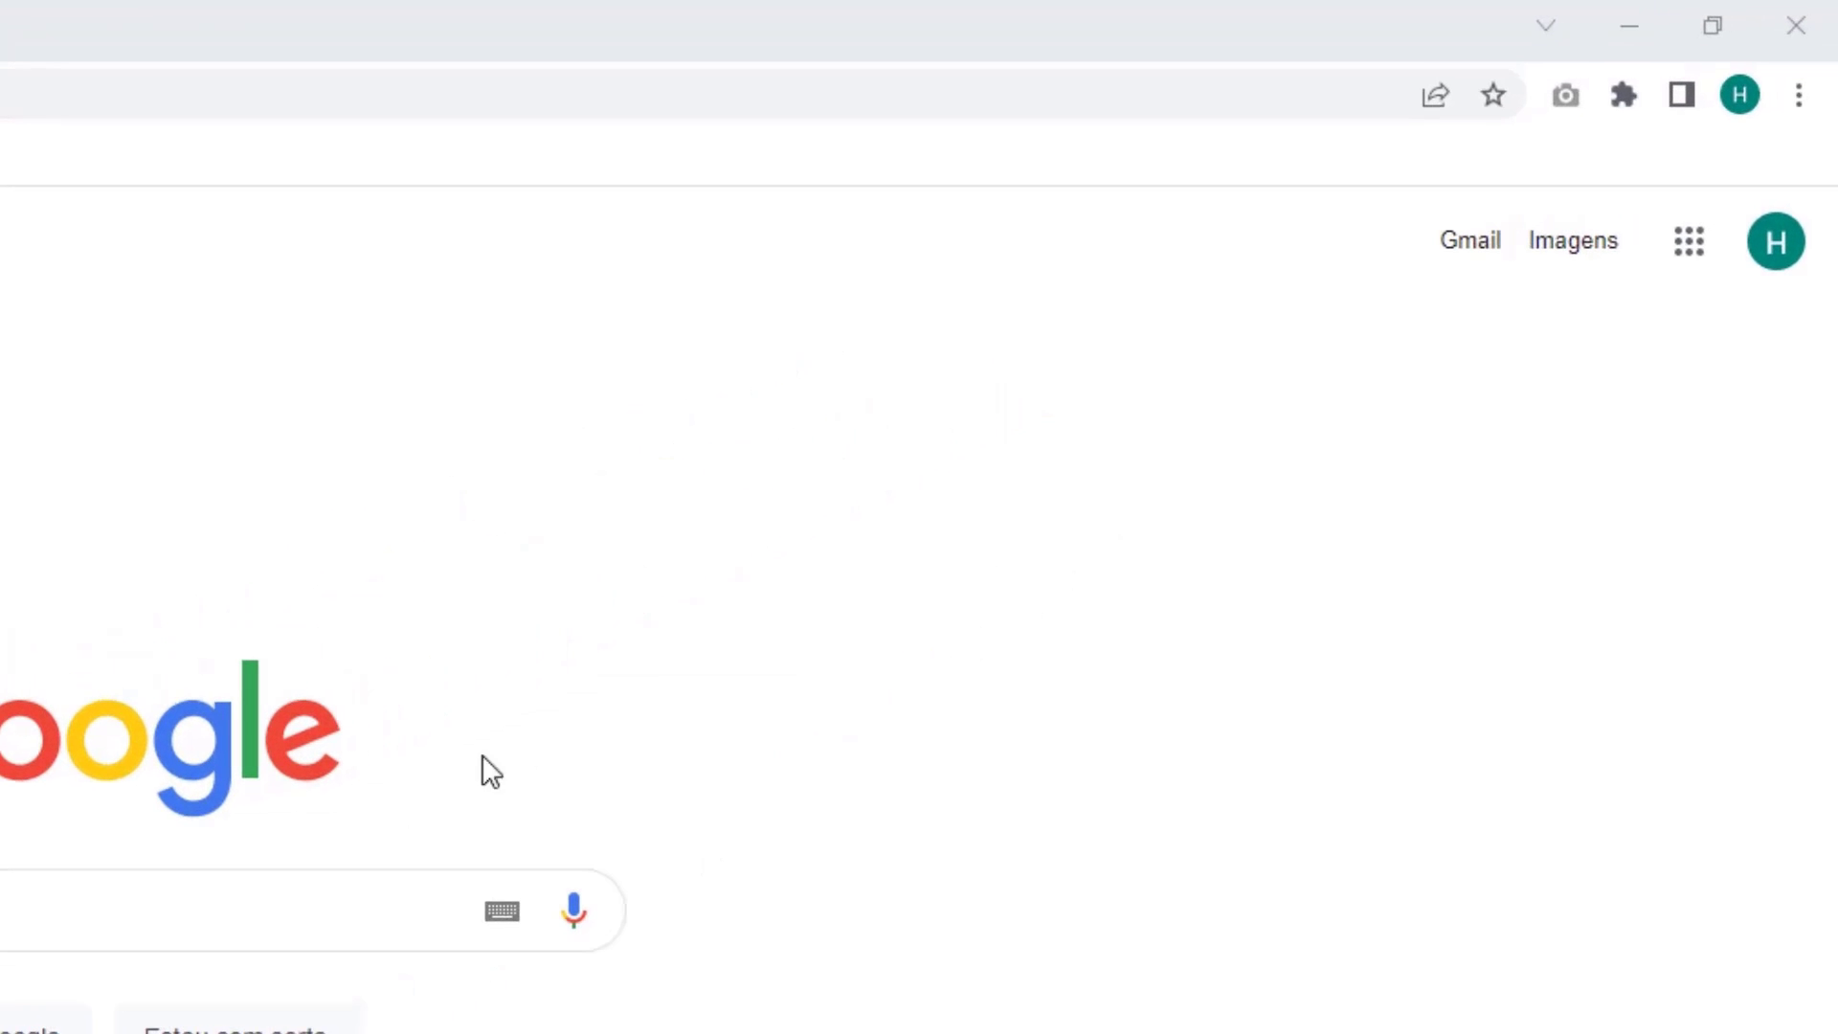
# Remove Chrome's cookies and cached images and files for the period Última hora, leaving Histórico de navegação out of the deletion
pyautogui.click(1799, 96)
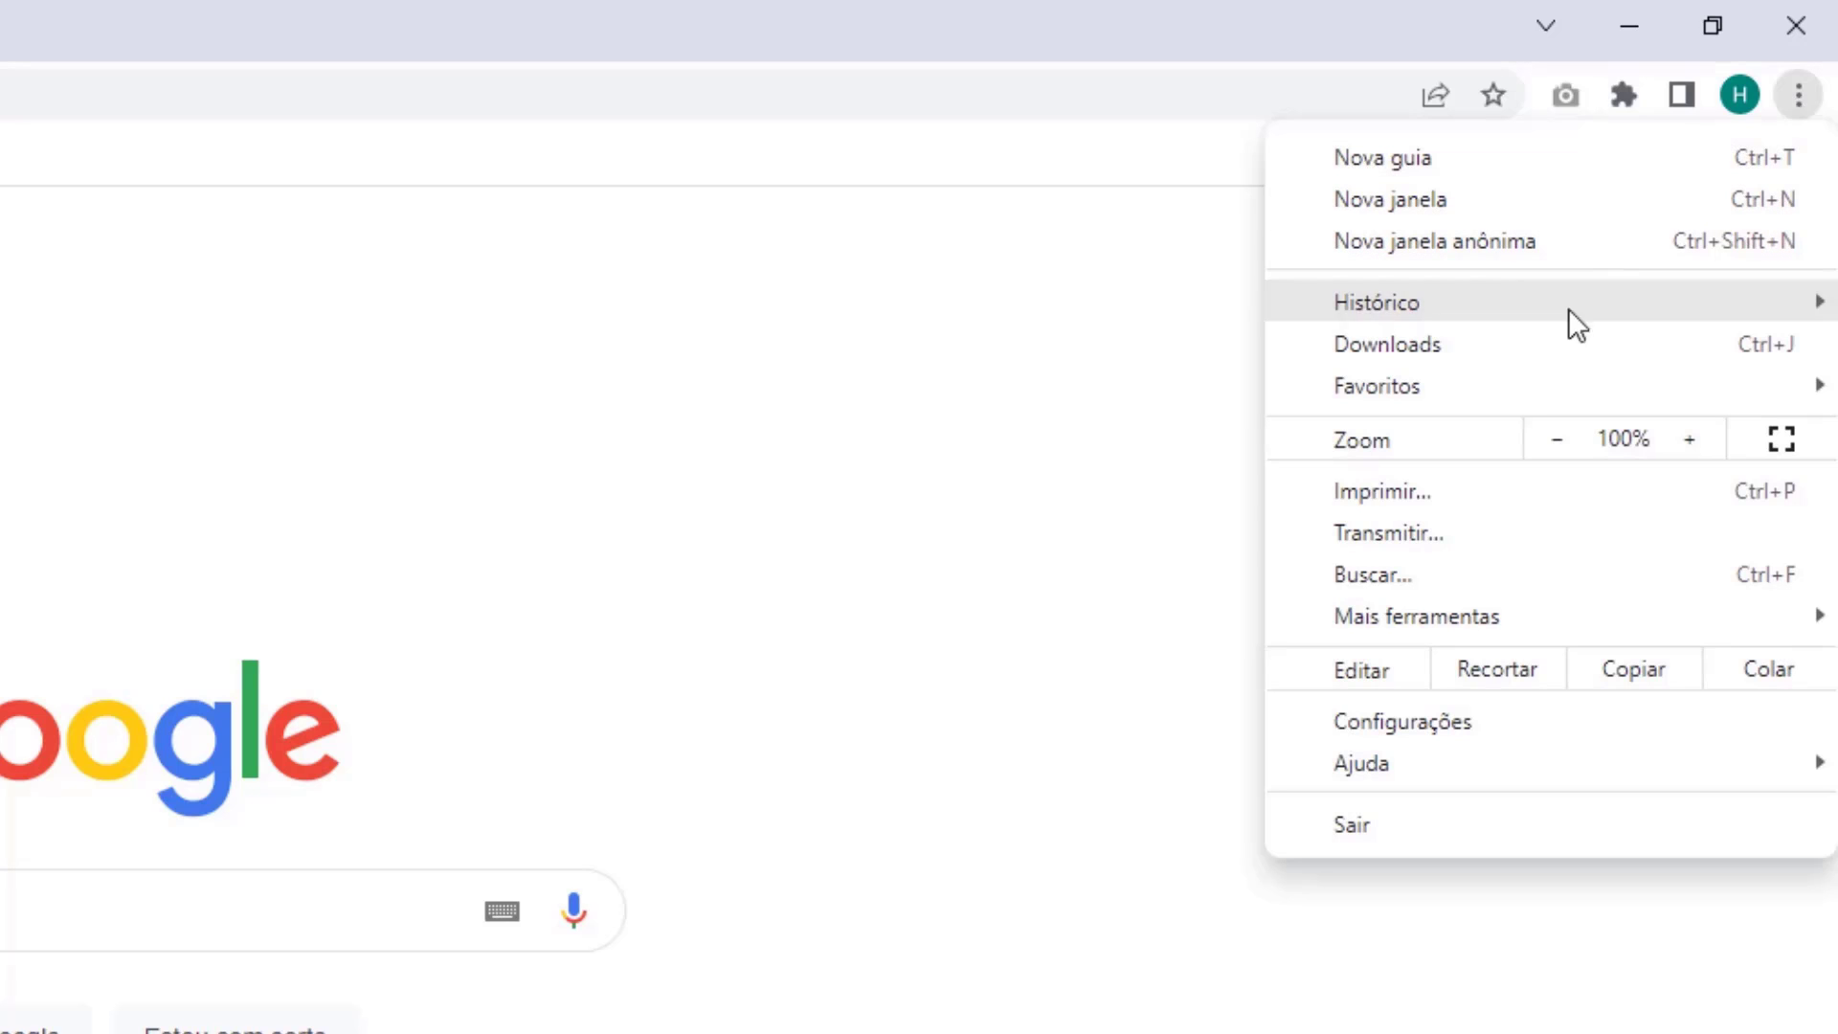
pyautogui.moveTo(1402, 624)
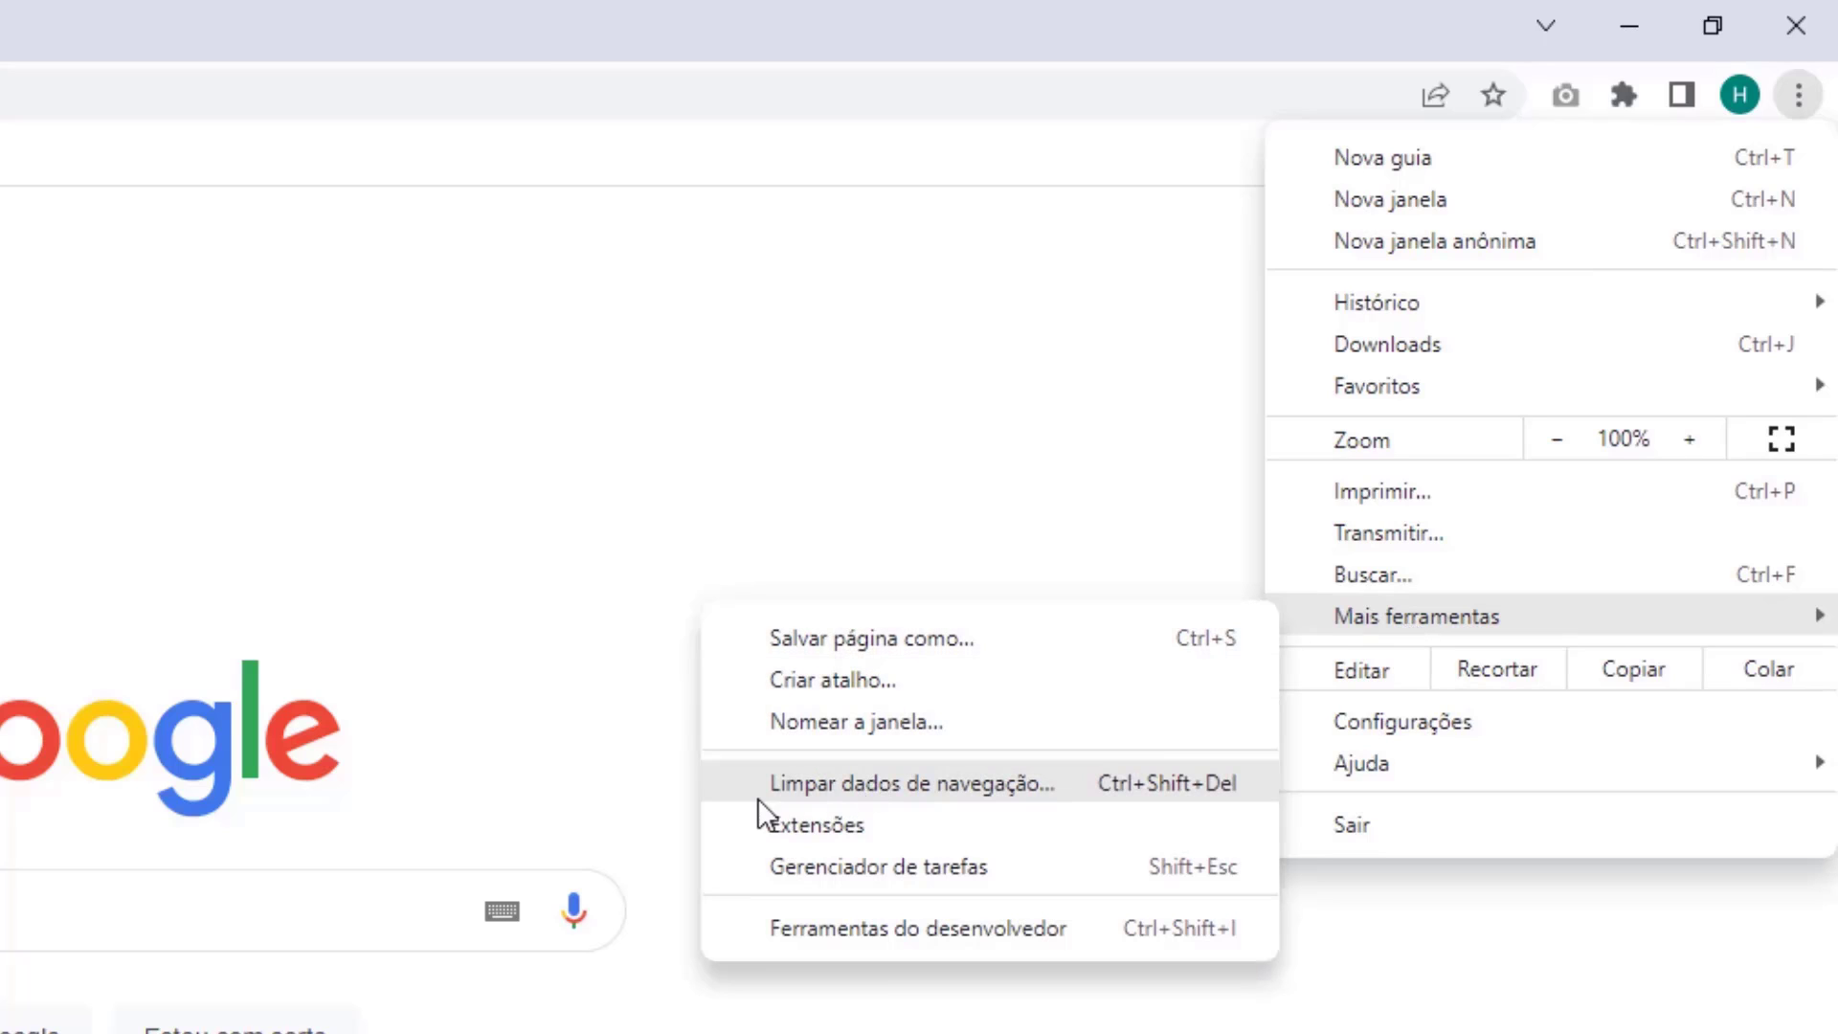
pyautogui.click(893, 787)
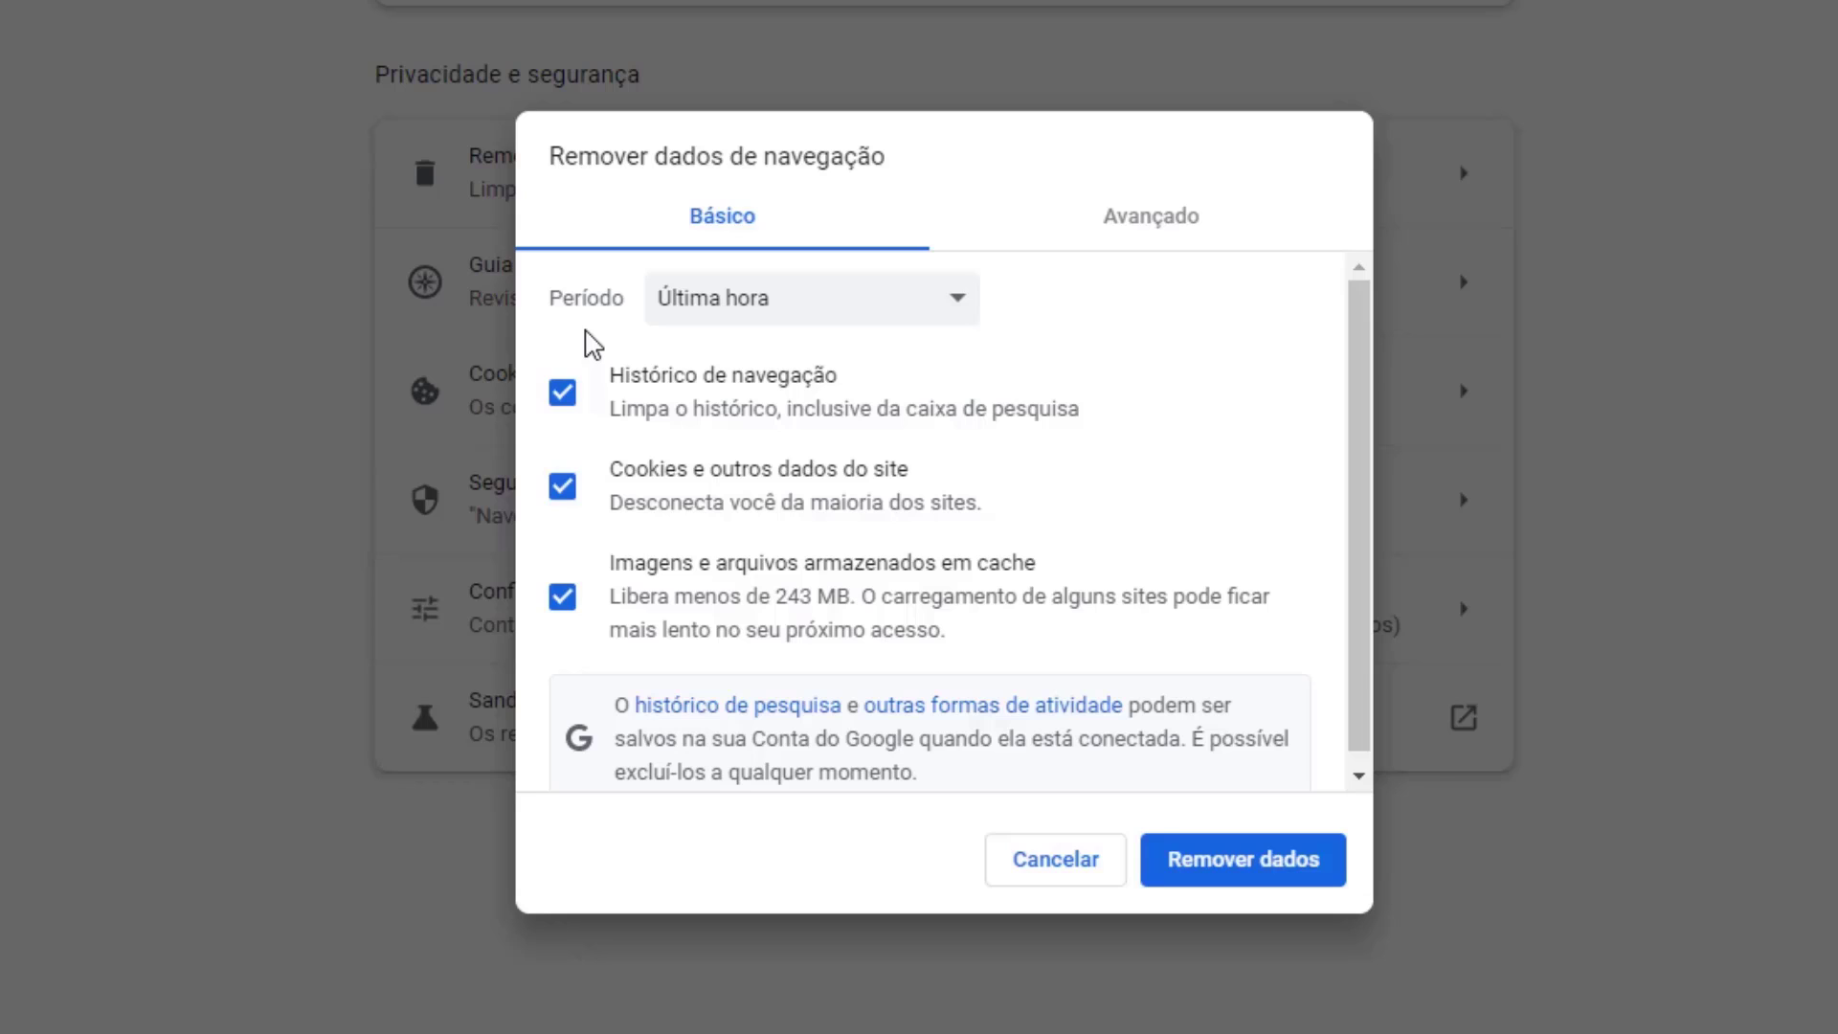
pyautogui.click(720, 316)
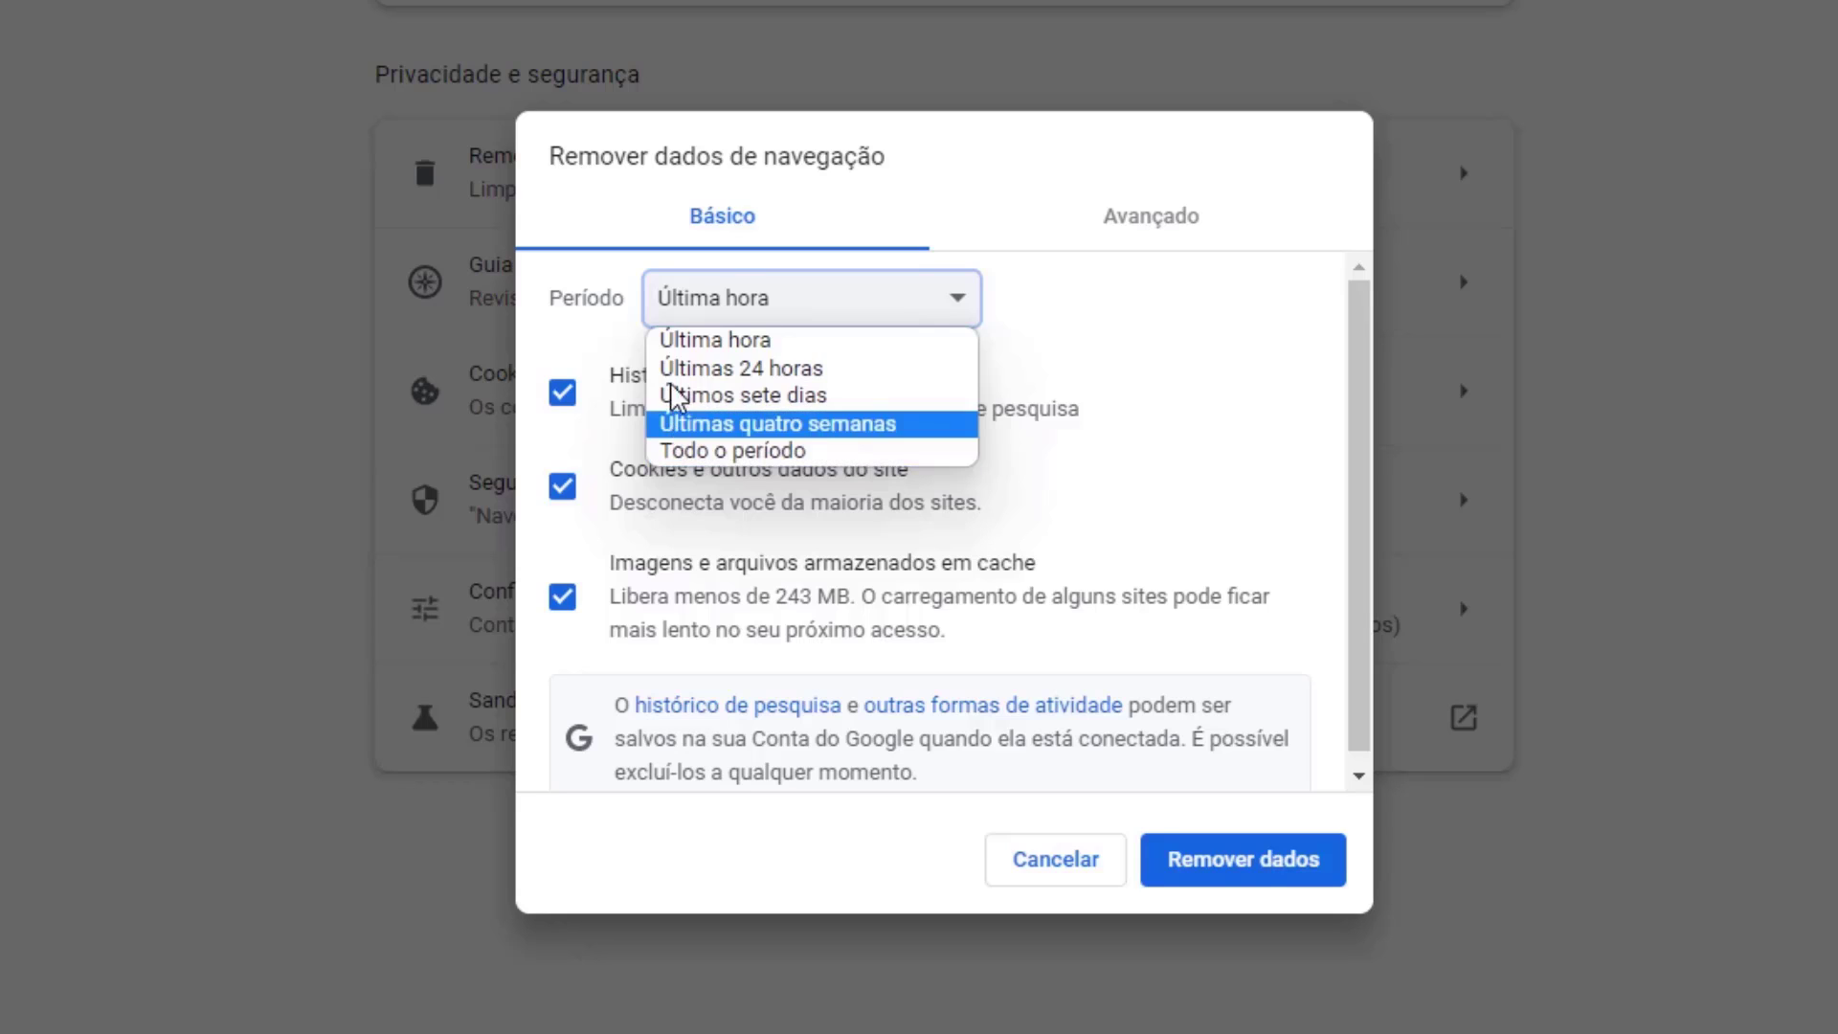
pyautogui.click(677, 349)
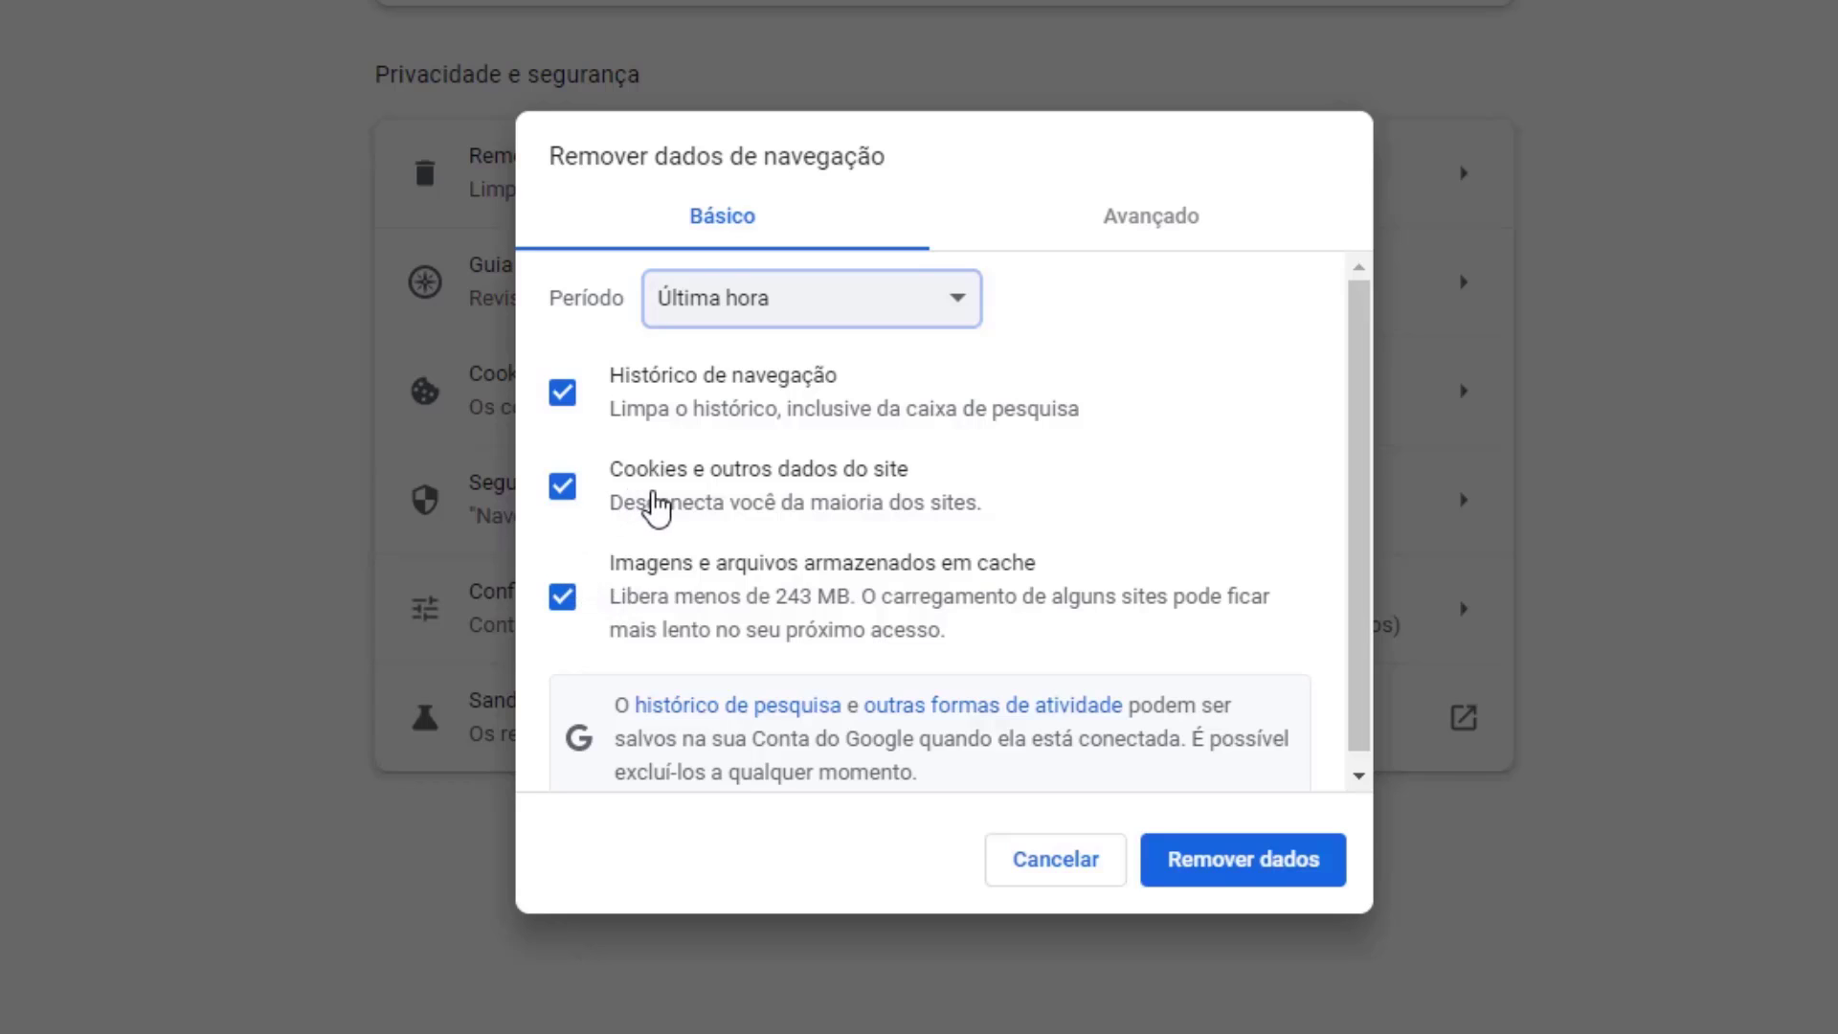
pyautogui.click(563, 398)
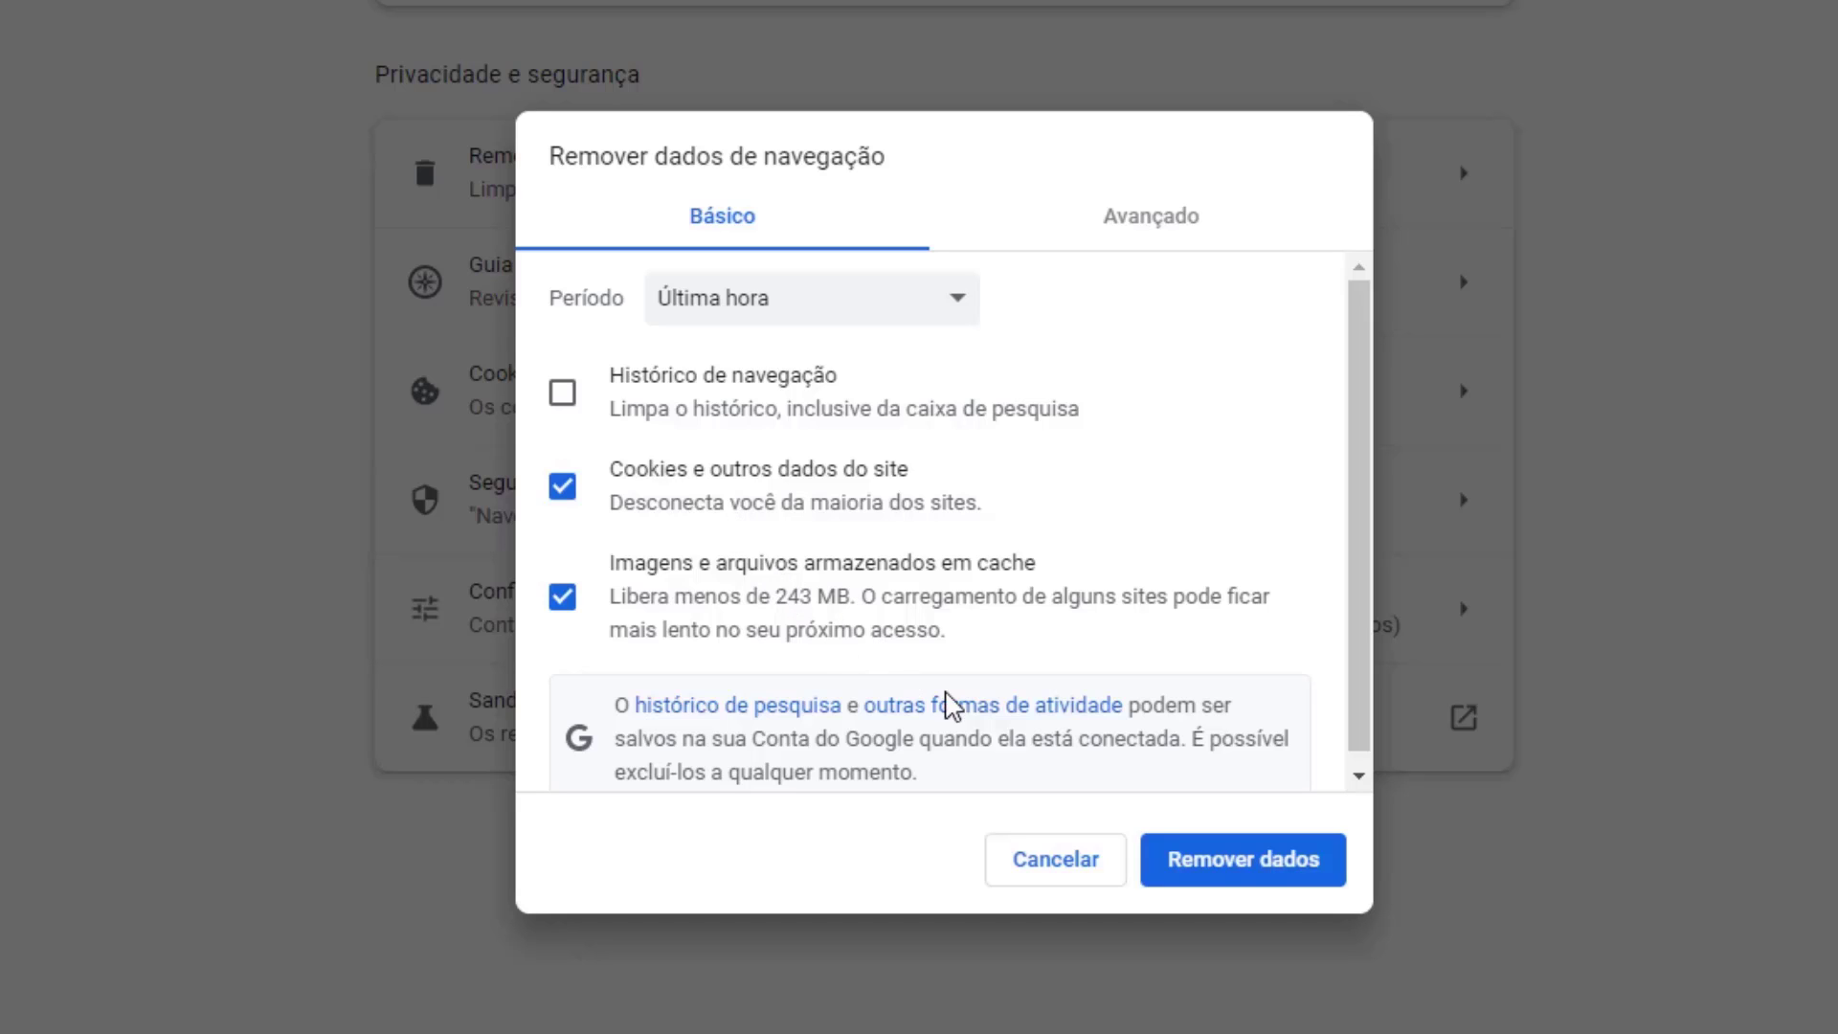
pyautogui.click(1240, 881)
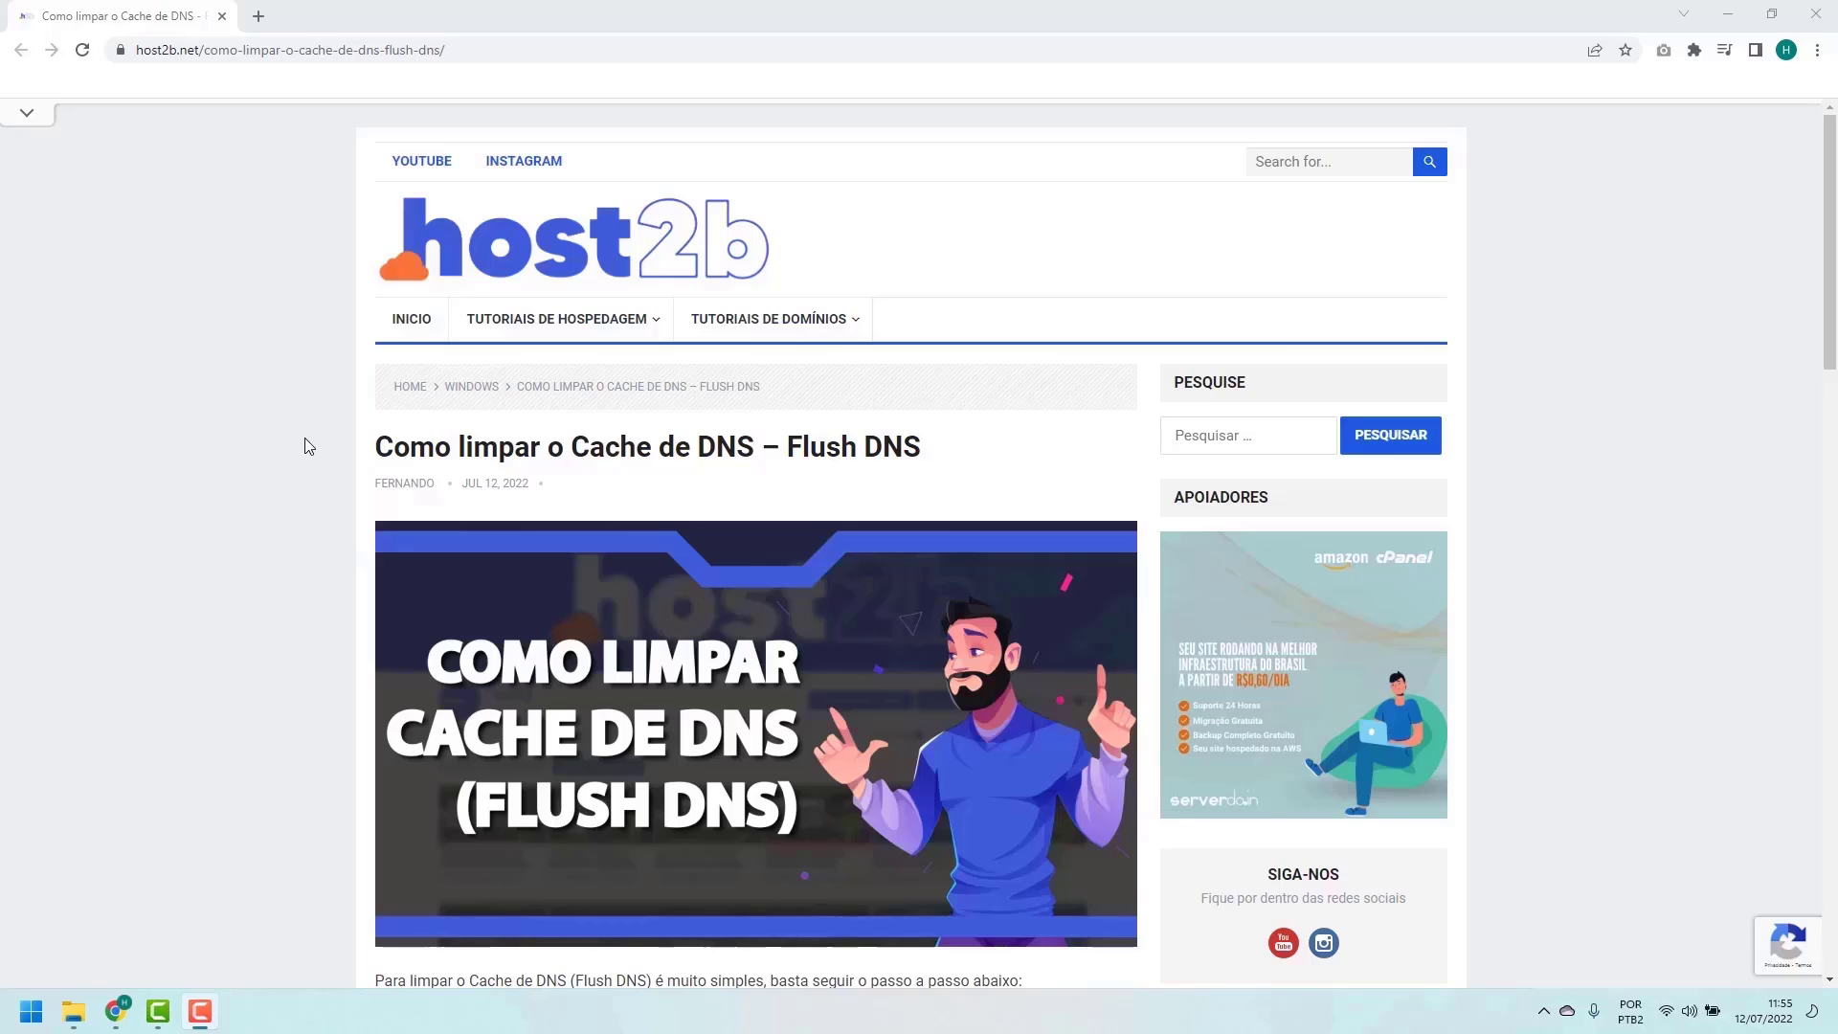
# Consult the Flush DNS article's instructions, search Windows for cmd and run Prompt de Comando as administrator
pyautogui.scroll(-5, 308, 443)
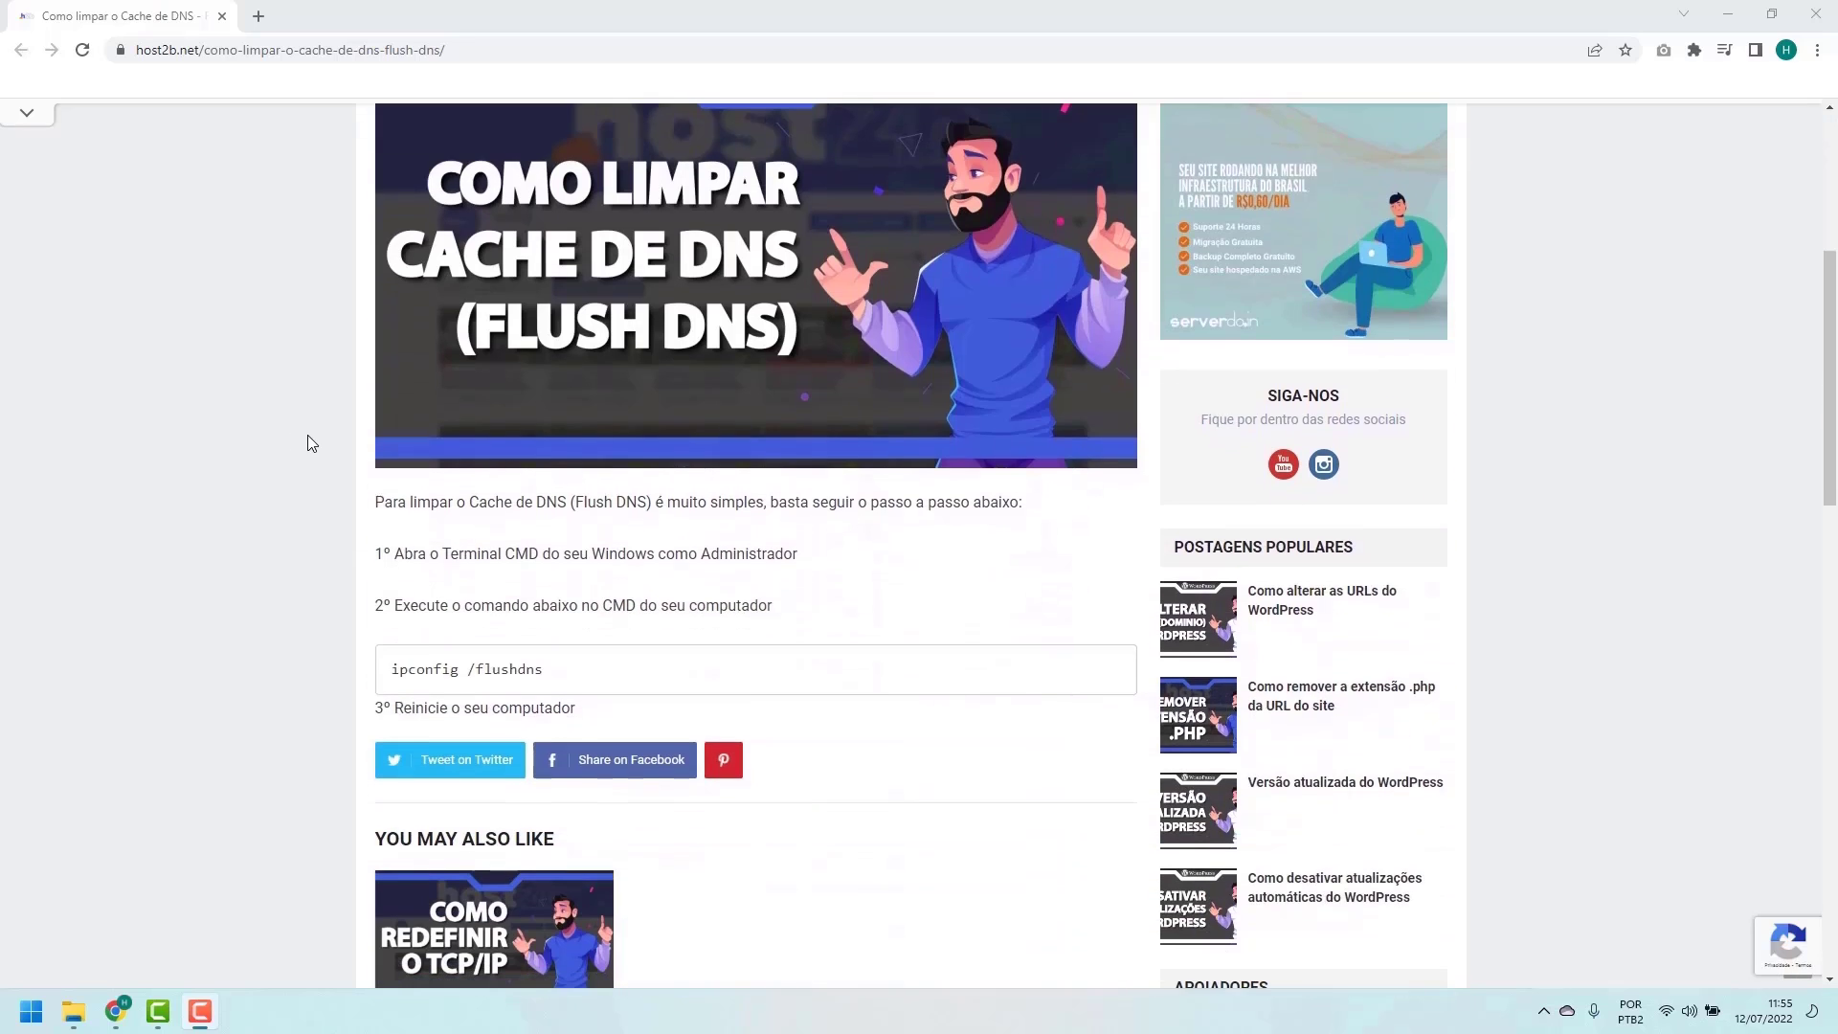
pyautogui.scroll(-1, 309, 443)
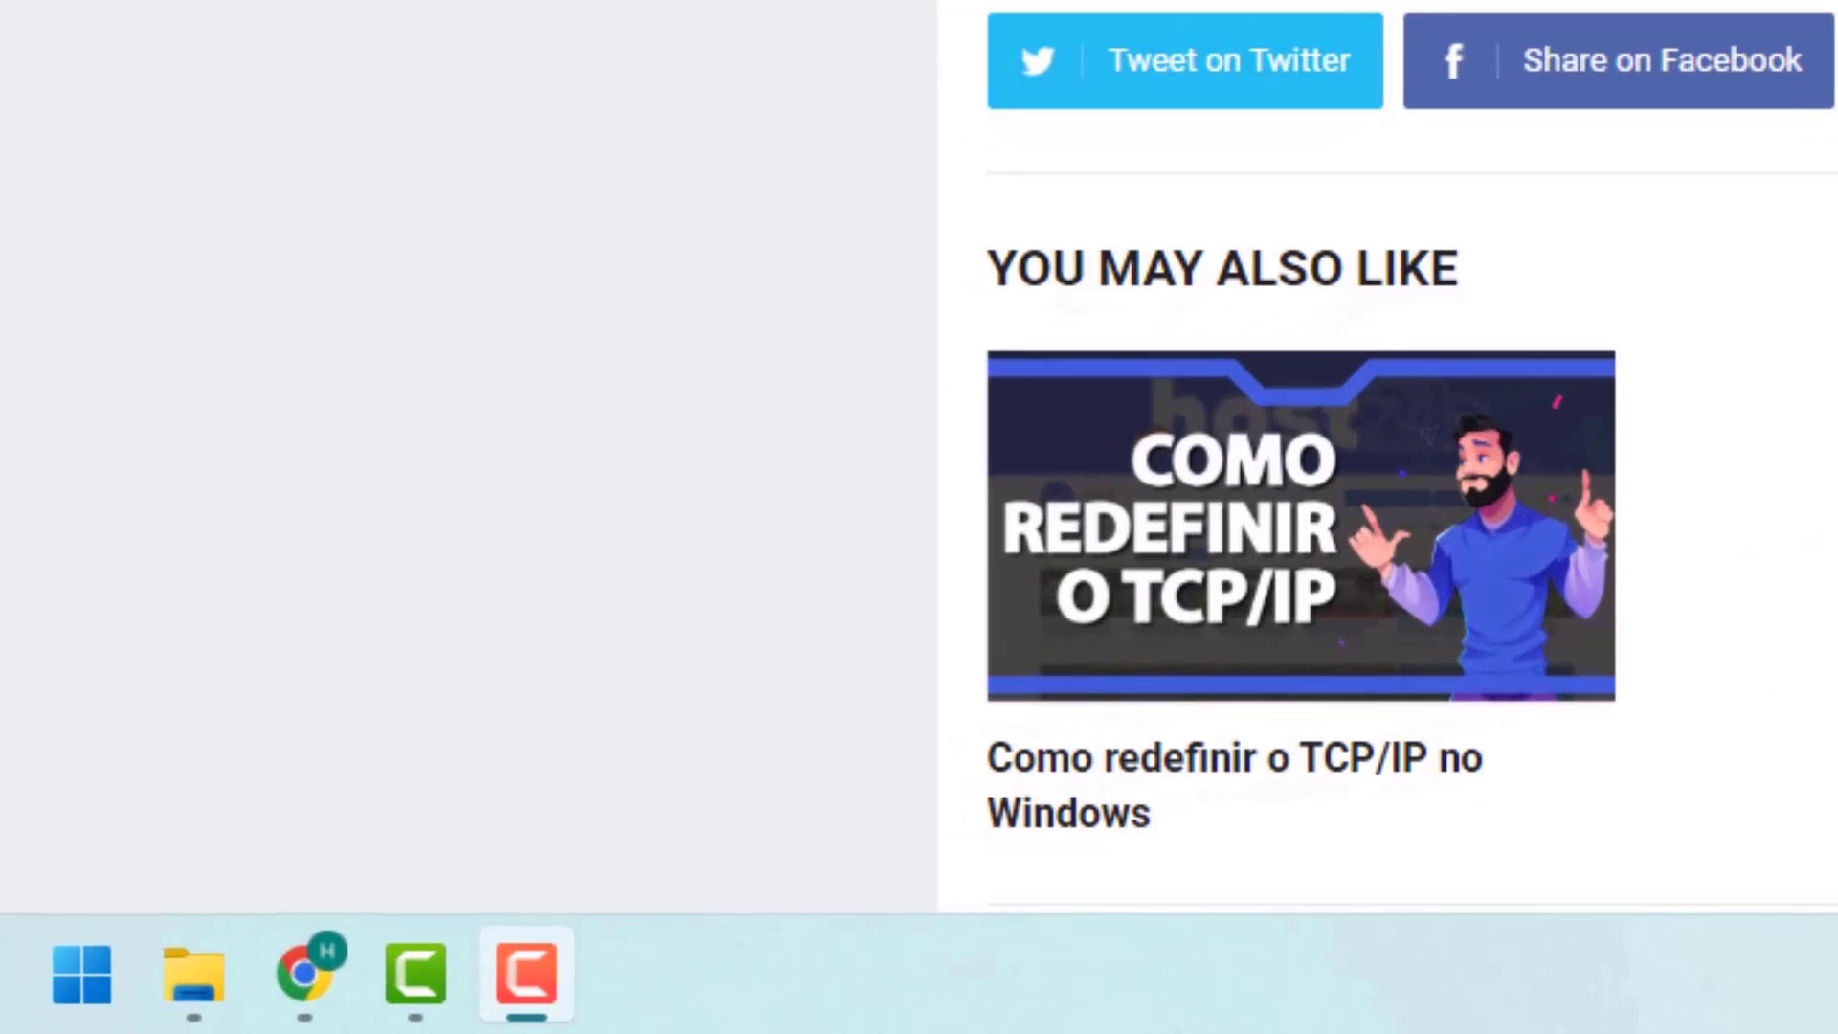
pyautogui.click(75, 981)
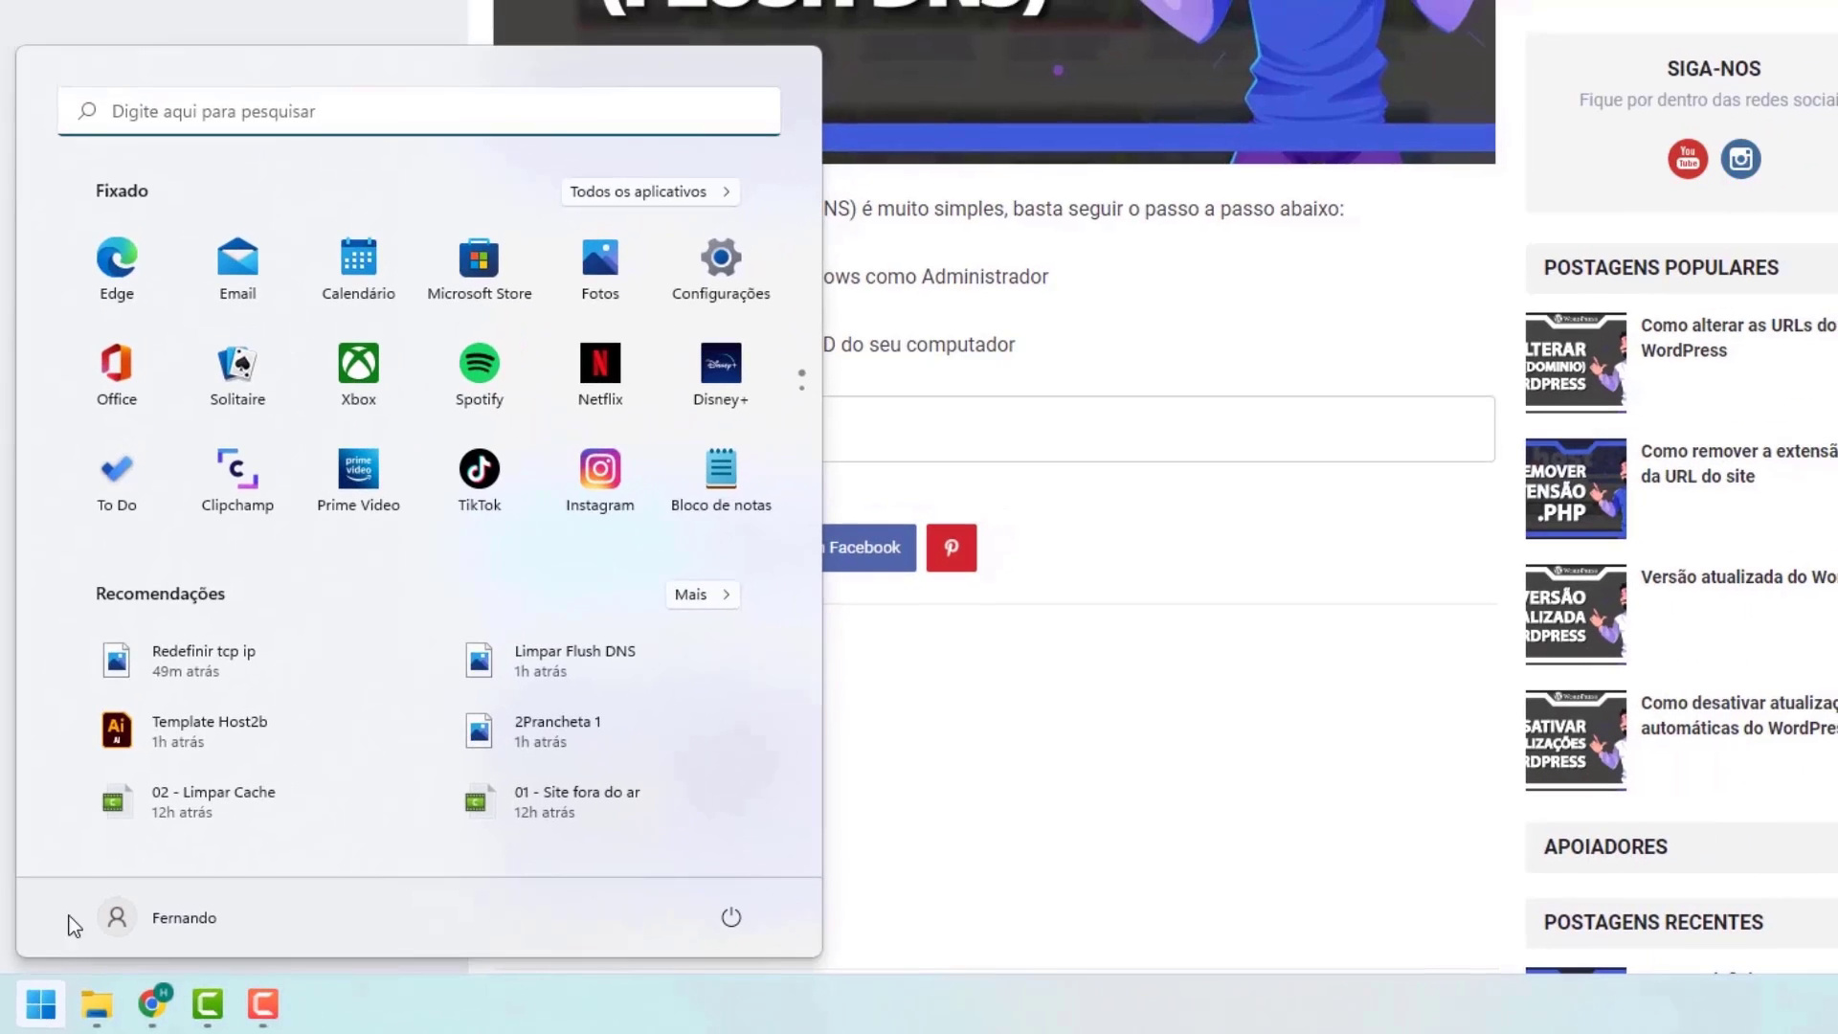
pyautogui.click(137, 115)
pyautogui.write('cmd')
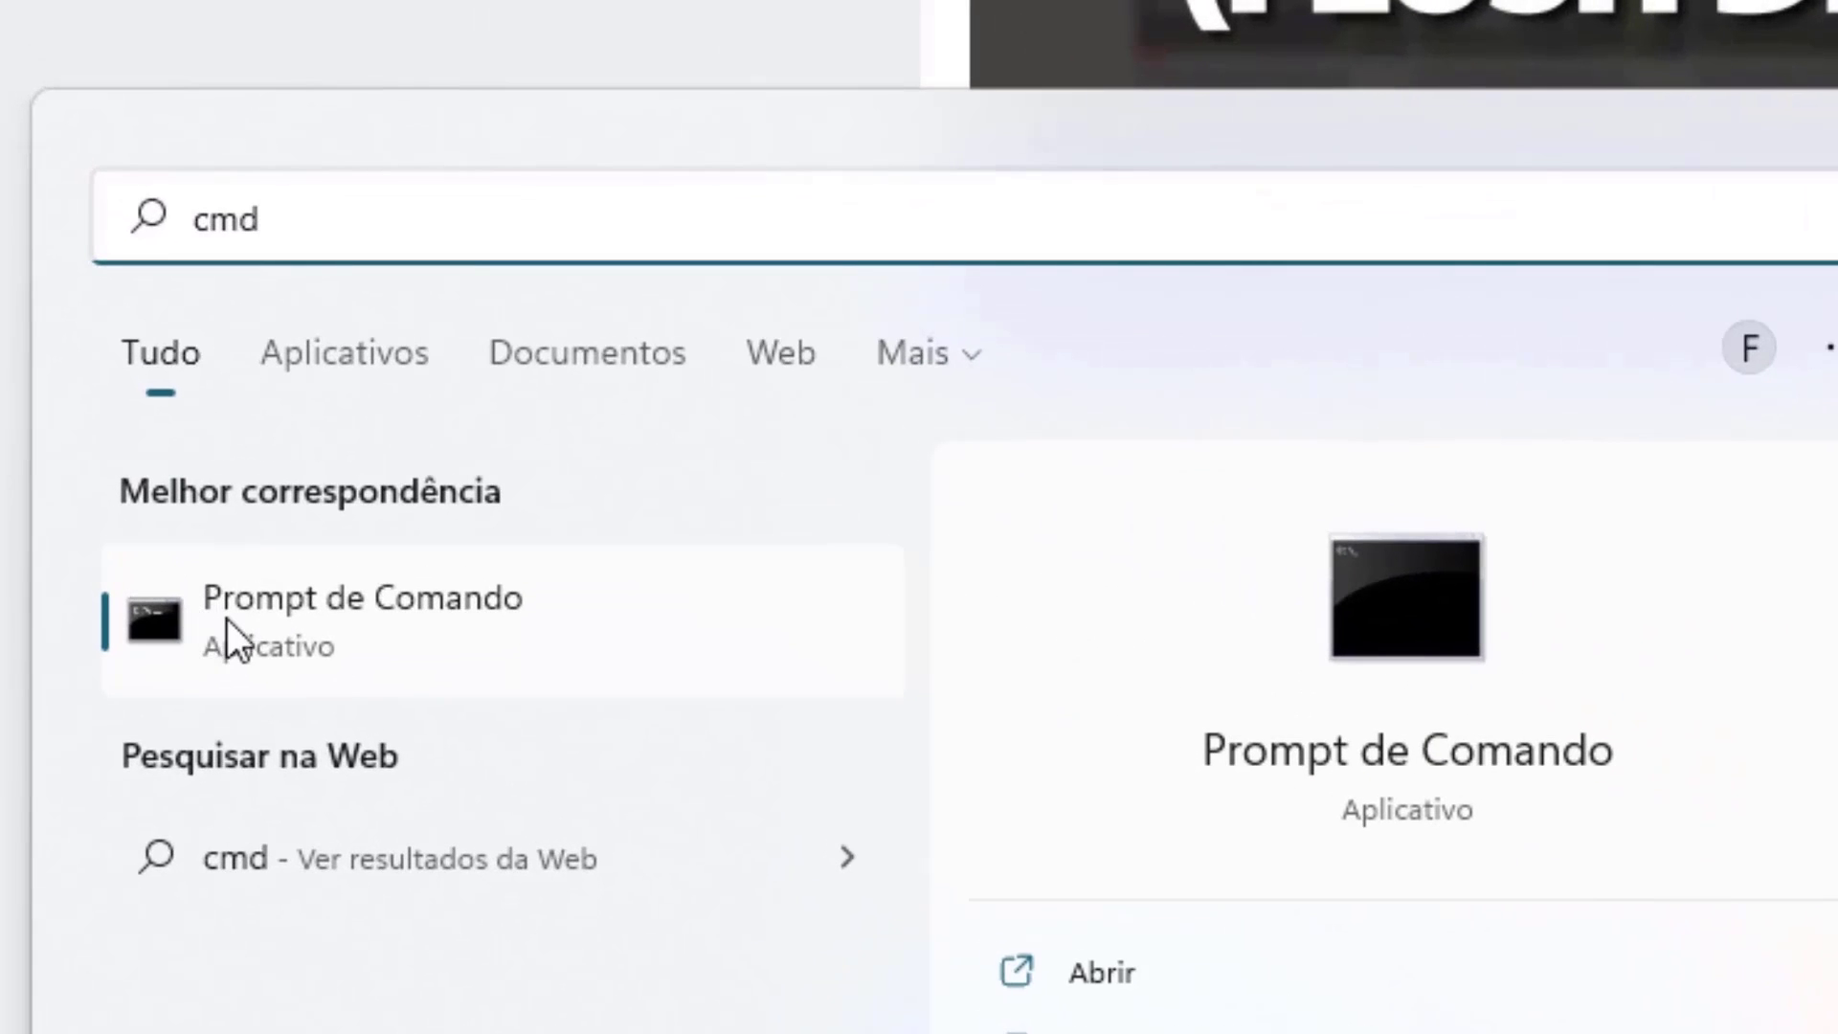
pyautogui.rightClick(291, 623)
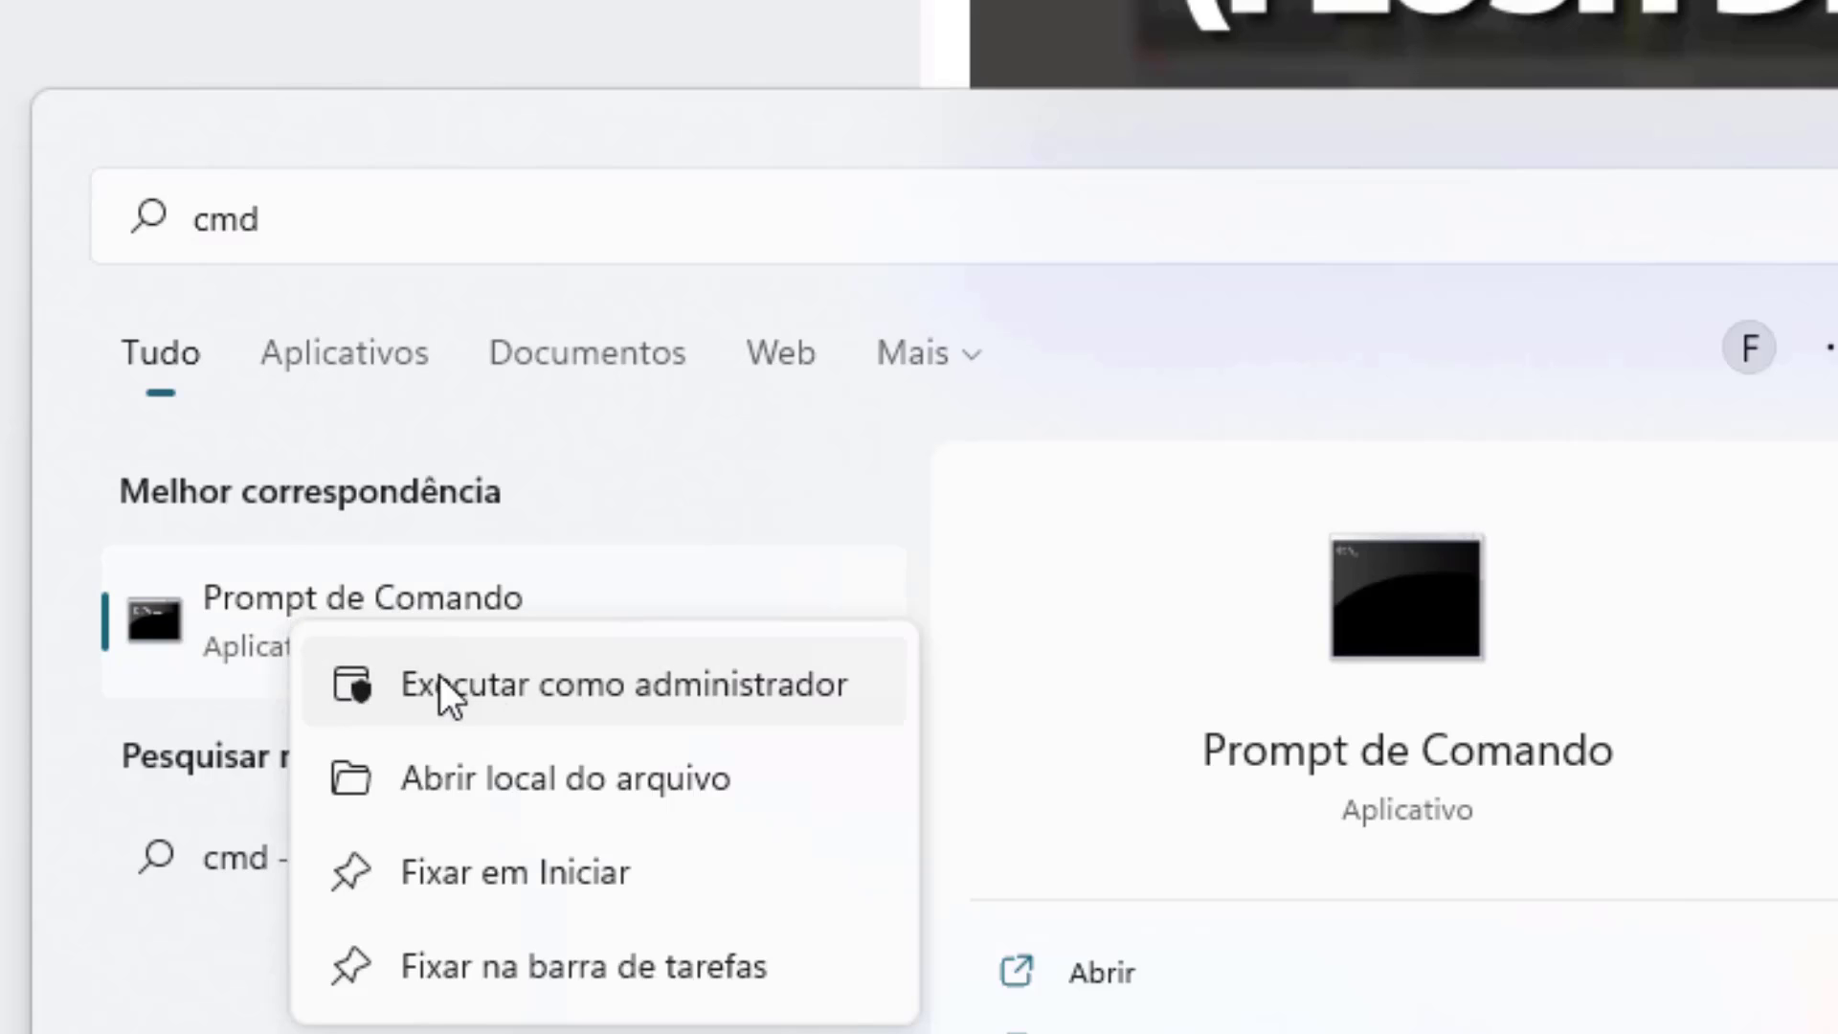
pyautogui.click(490, 685)
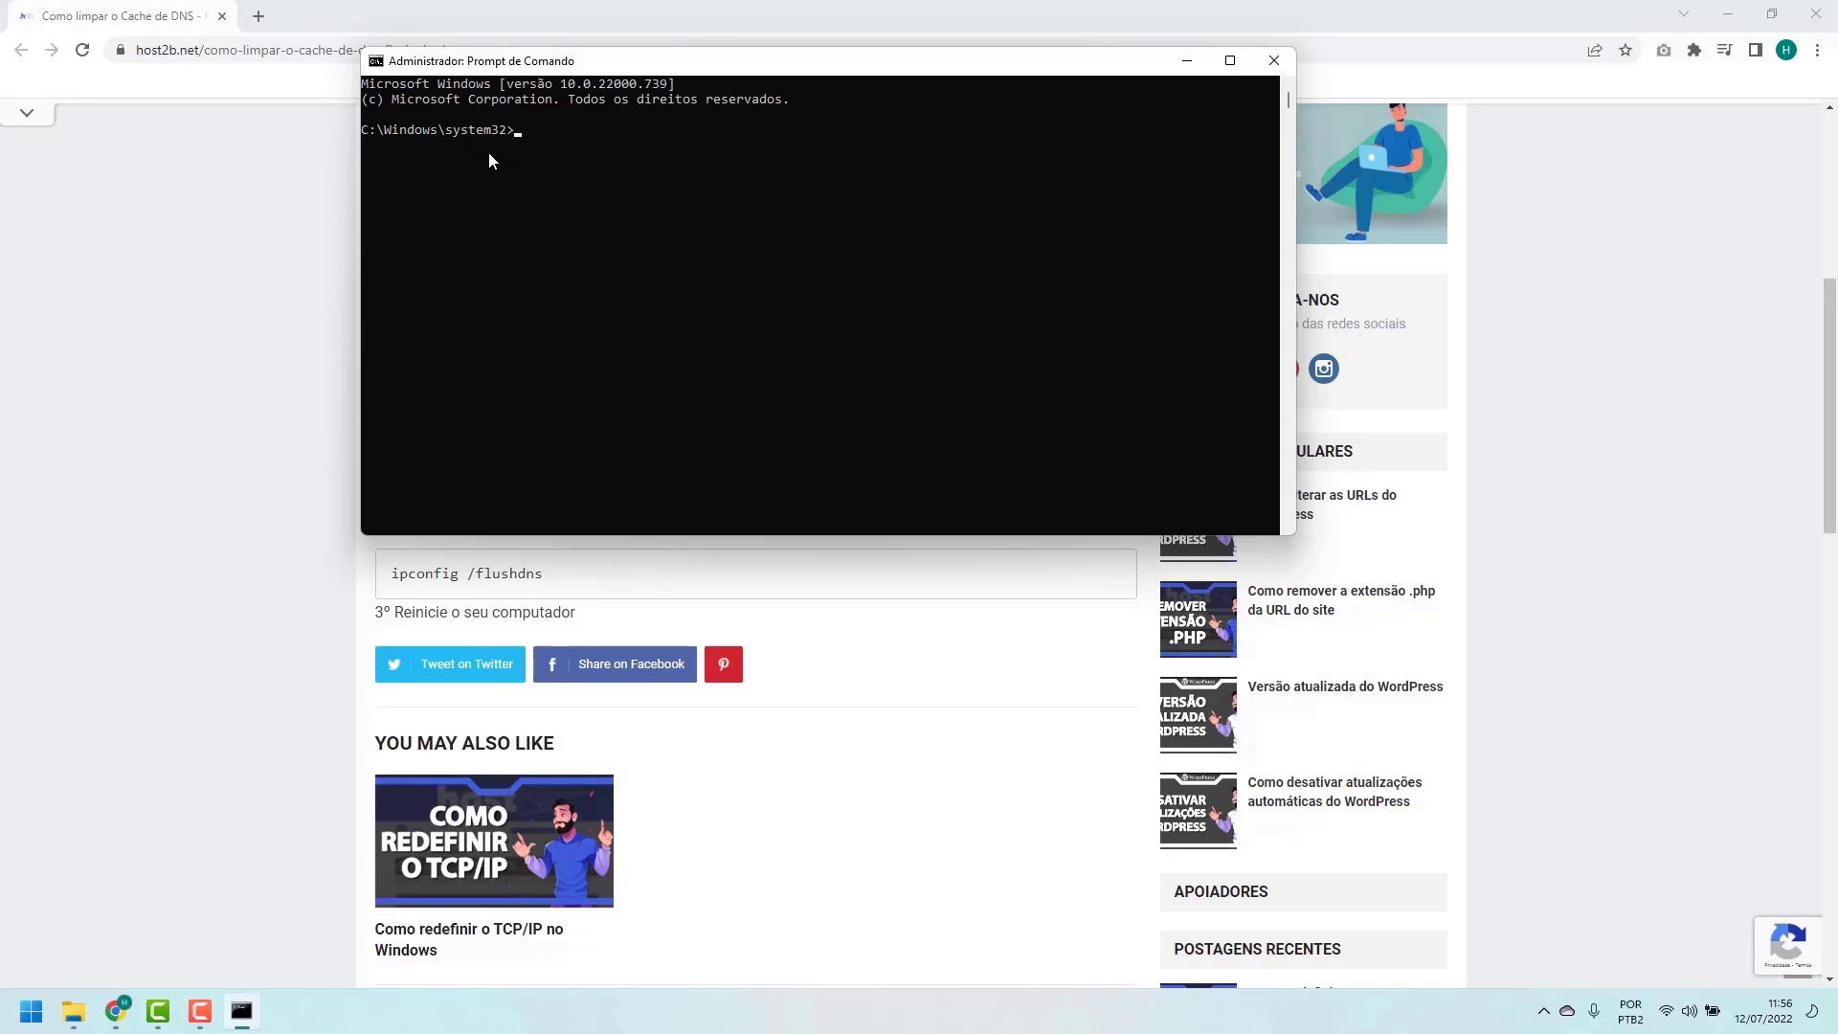
# Run the command ipconfig /flushdns in the administrator Command Prompt to clear the DNS cache
pyautogui.click(318, 575)
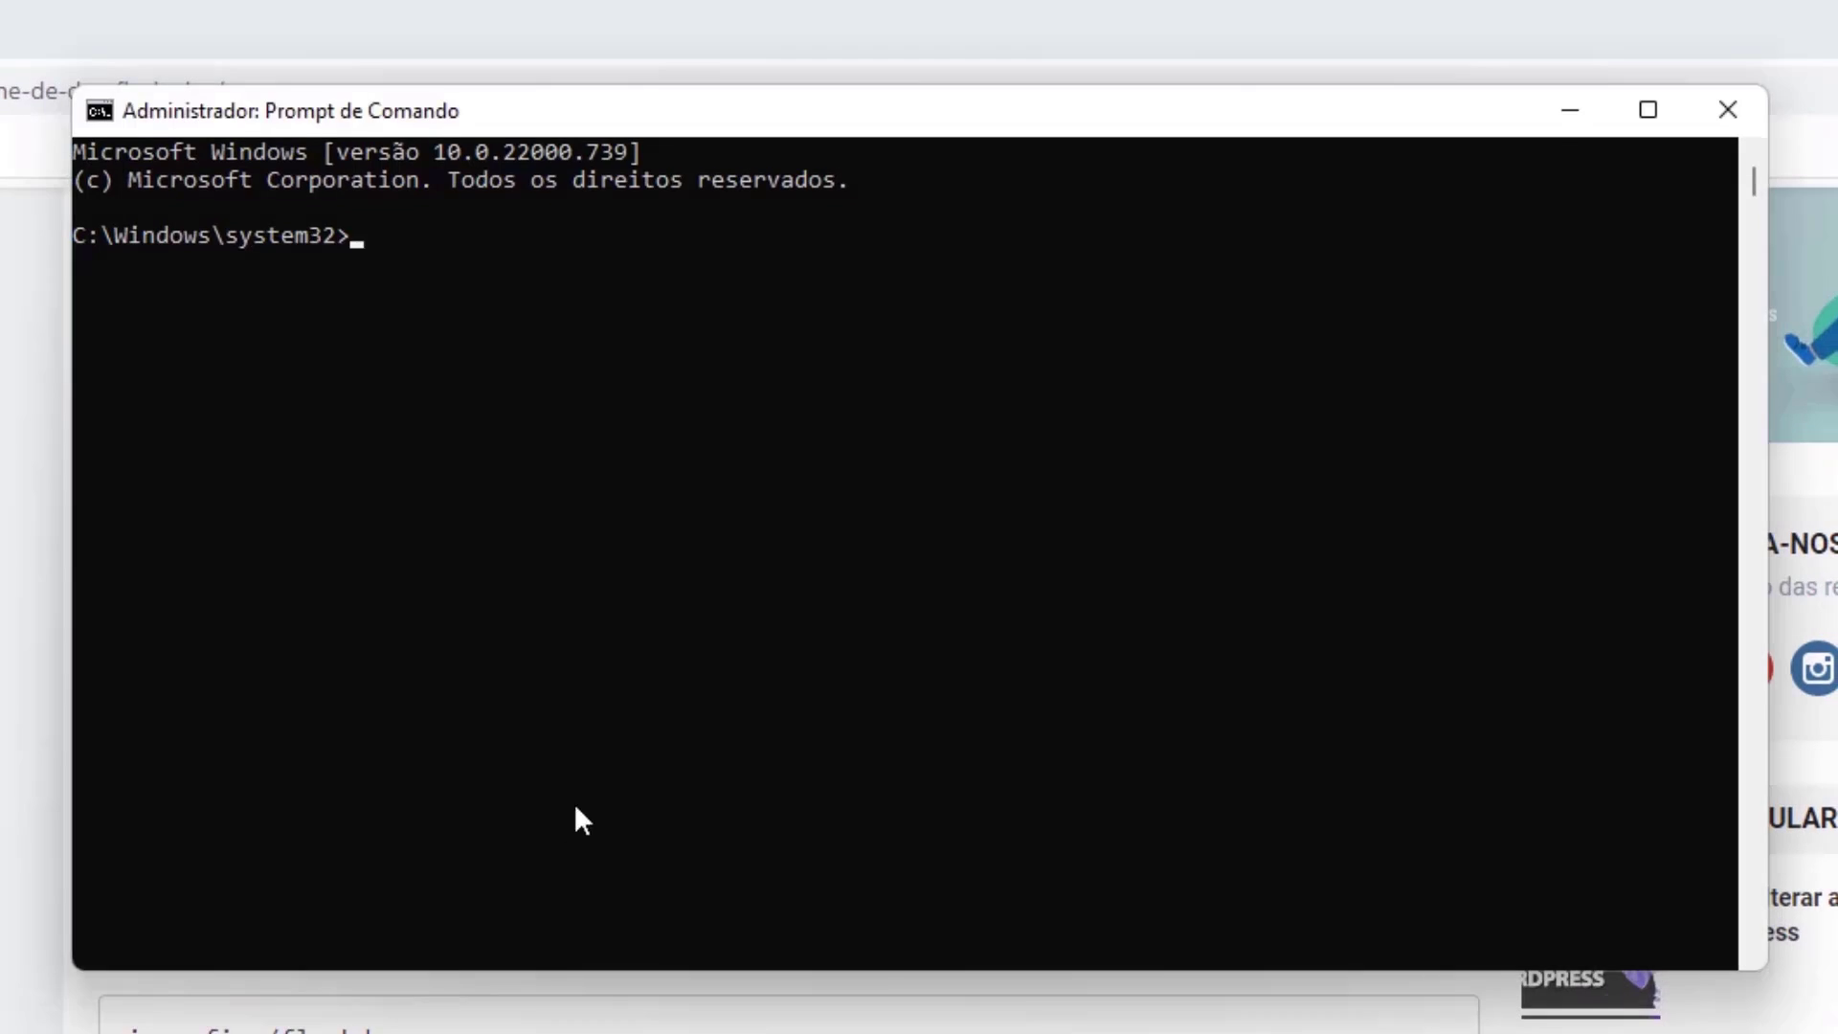
pyautogui.click(618, 711)
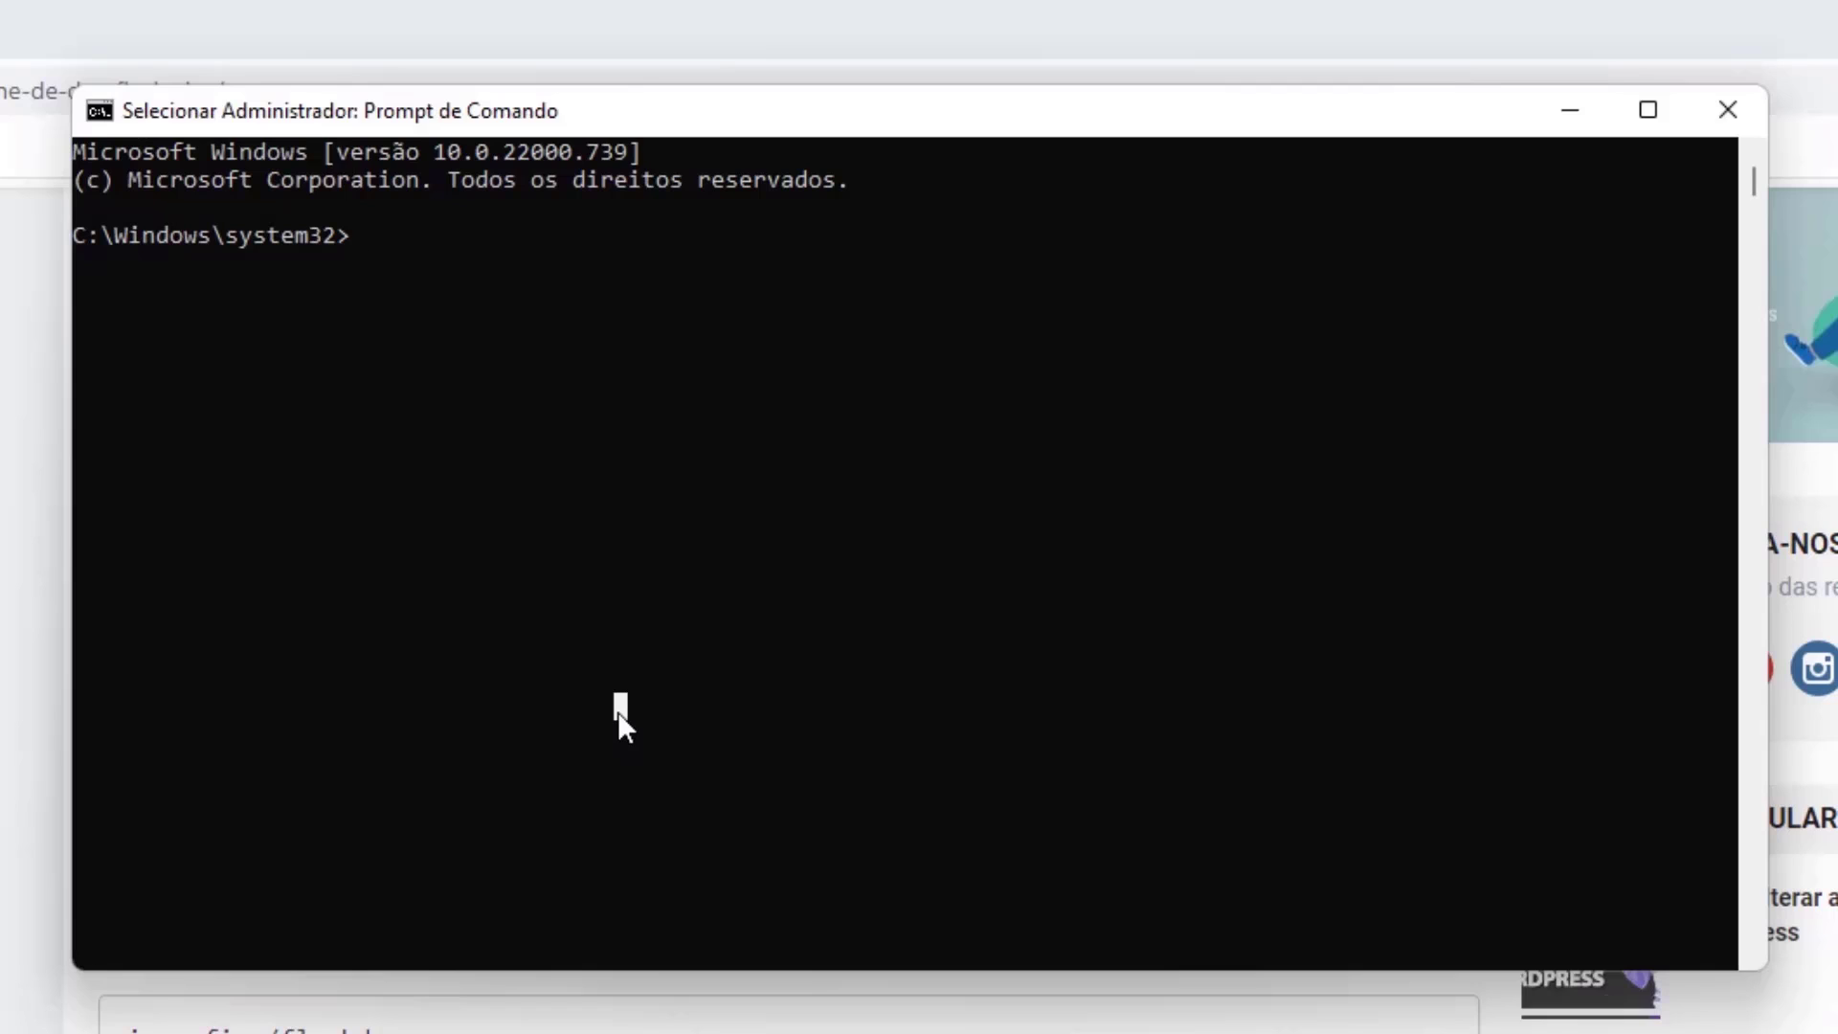
pyautogui.write('ipconfig ')
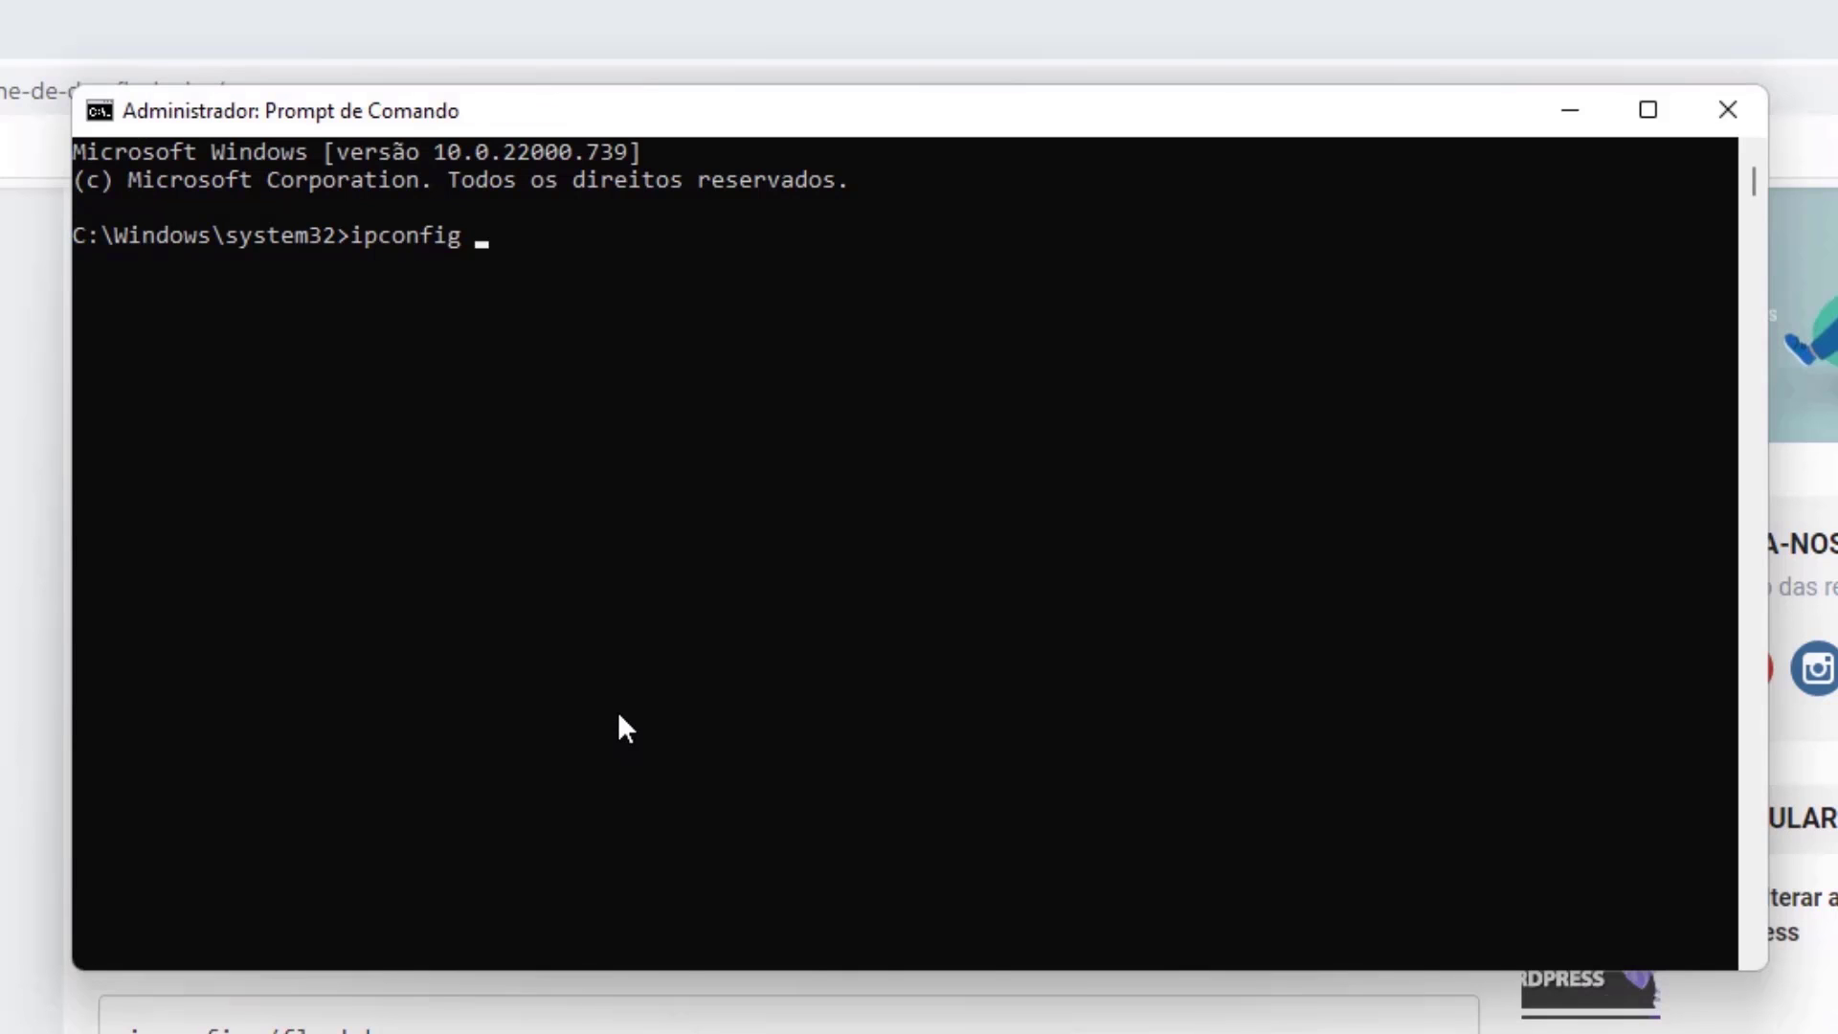
pyautogui.write('/flushdns')
pyautogui.press('Return')
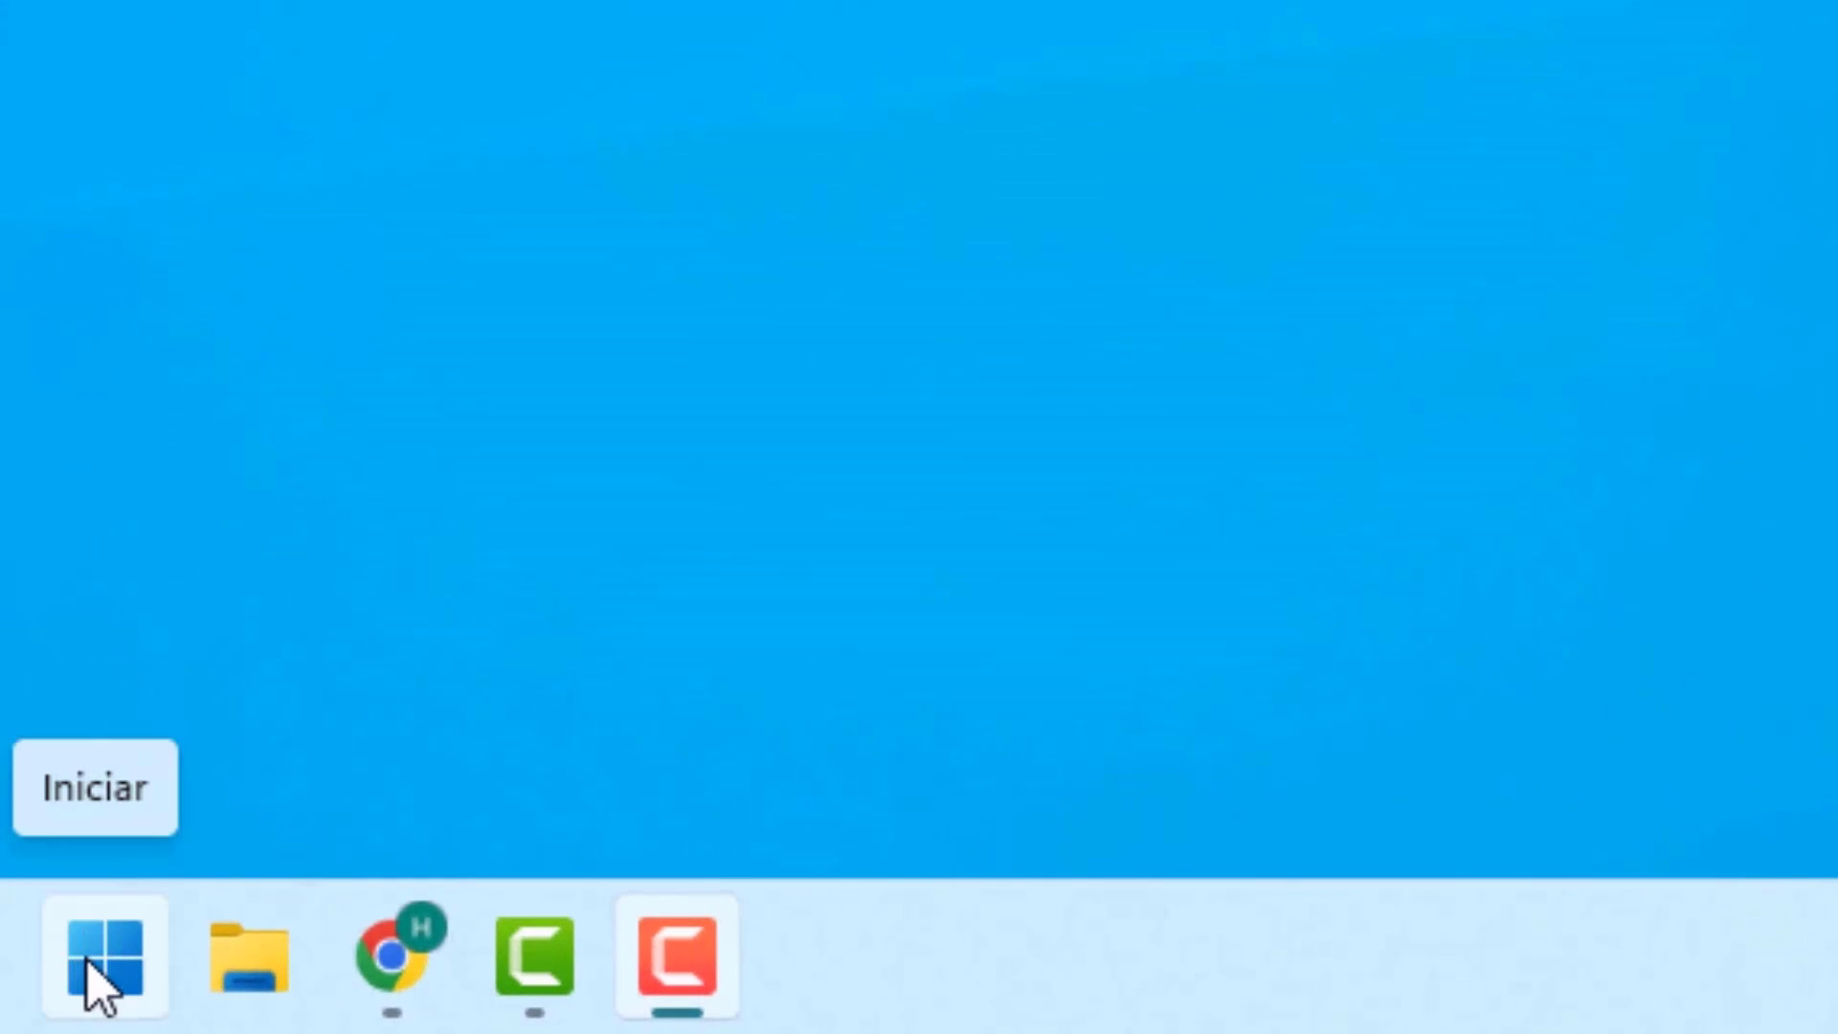
# Search Windows for painel de controle, open the Control Panel and go to Central de Rede e Compartilhamento
pyautogui.click(91, 965)
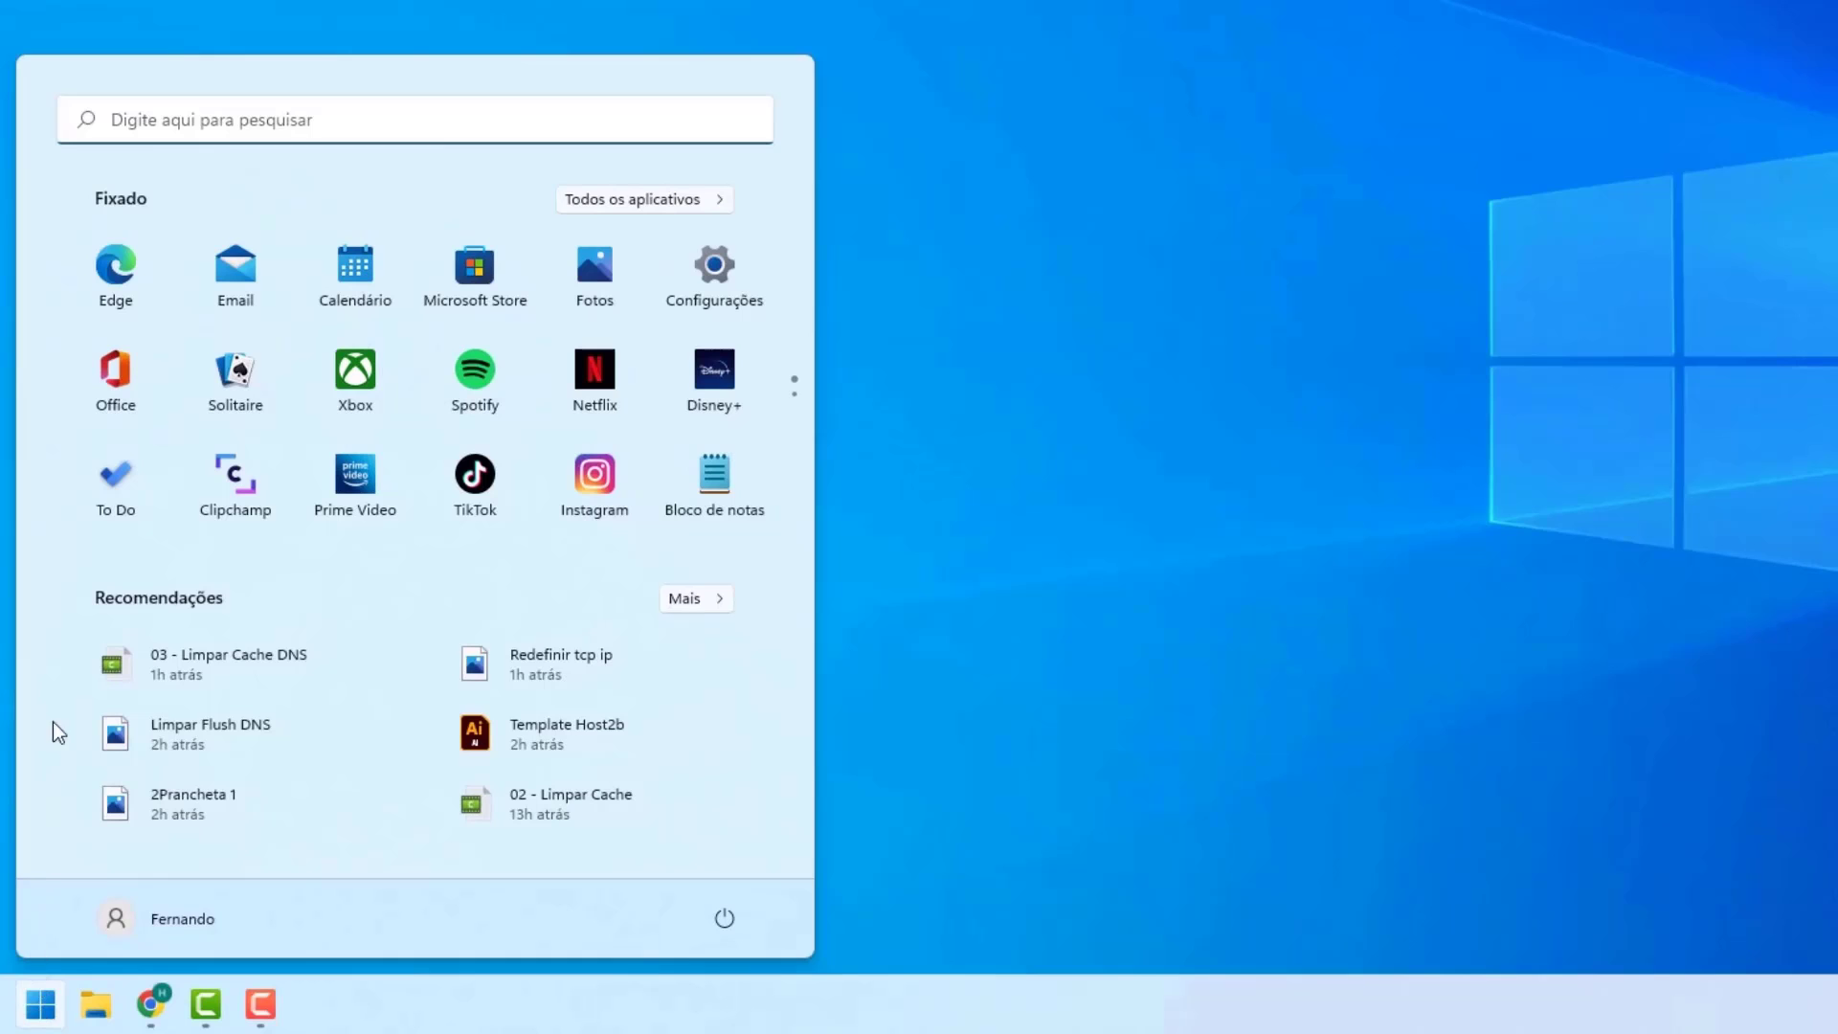
pyautogui.click(169, 136)
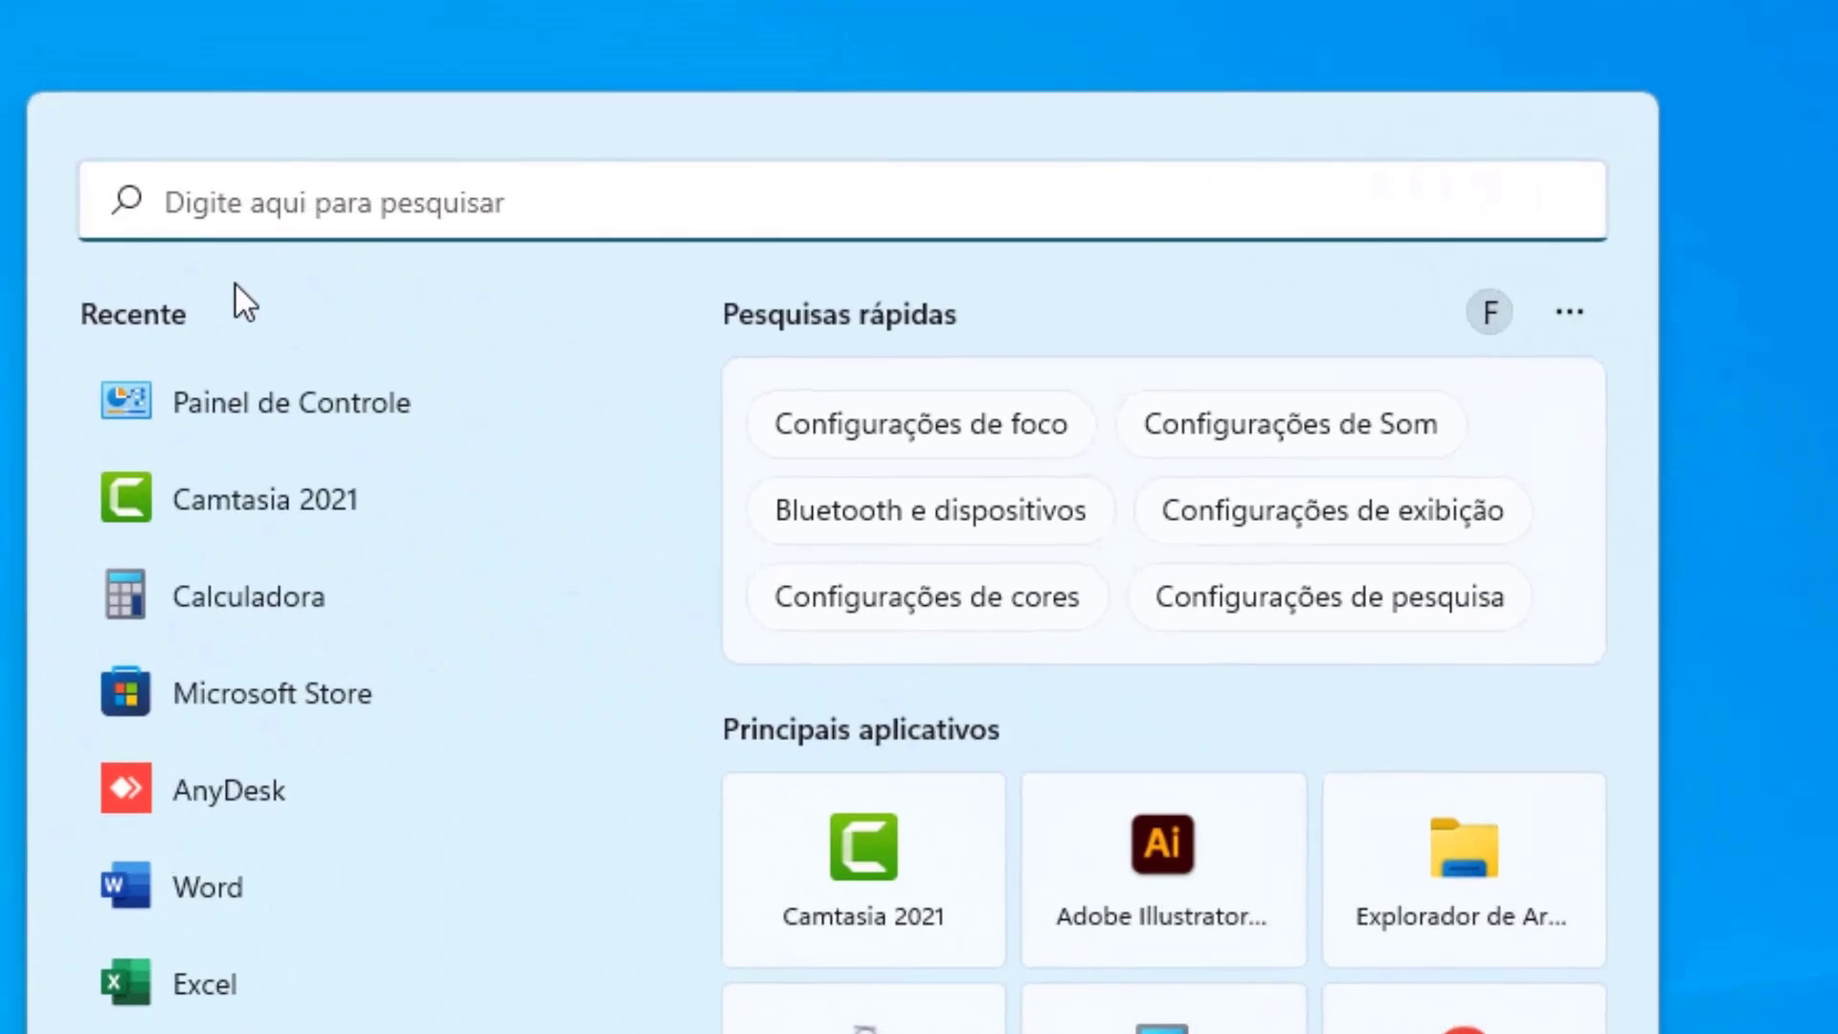
pyautogui.write('painel de controle')
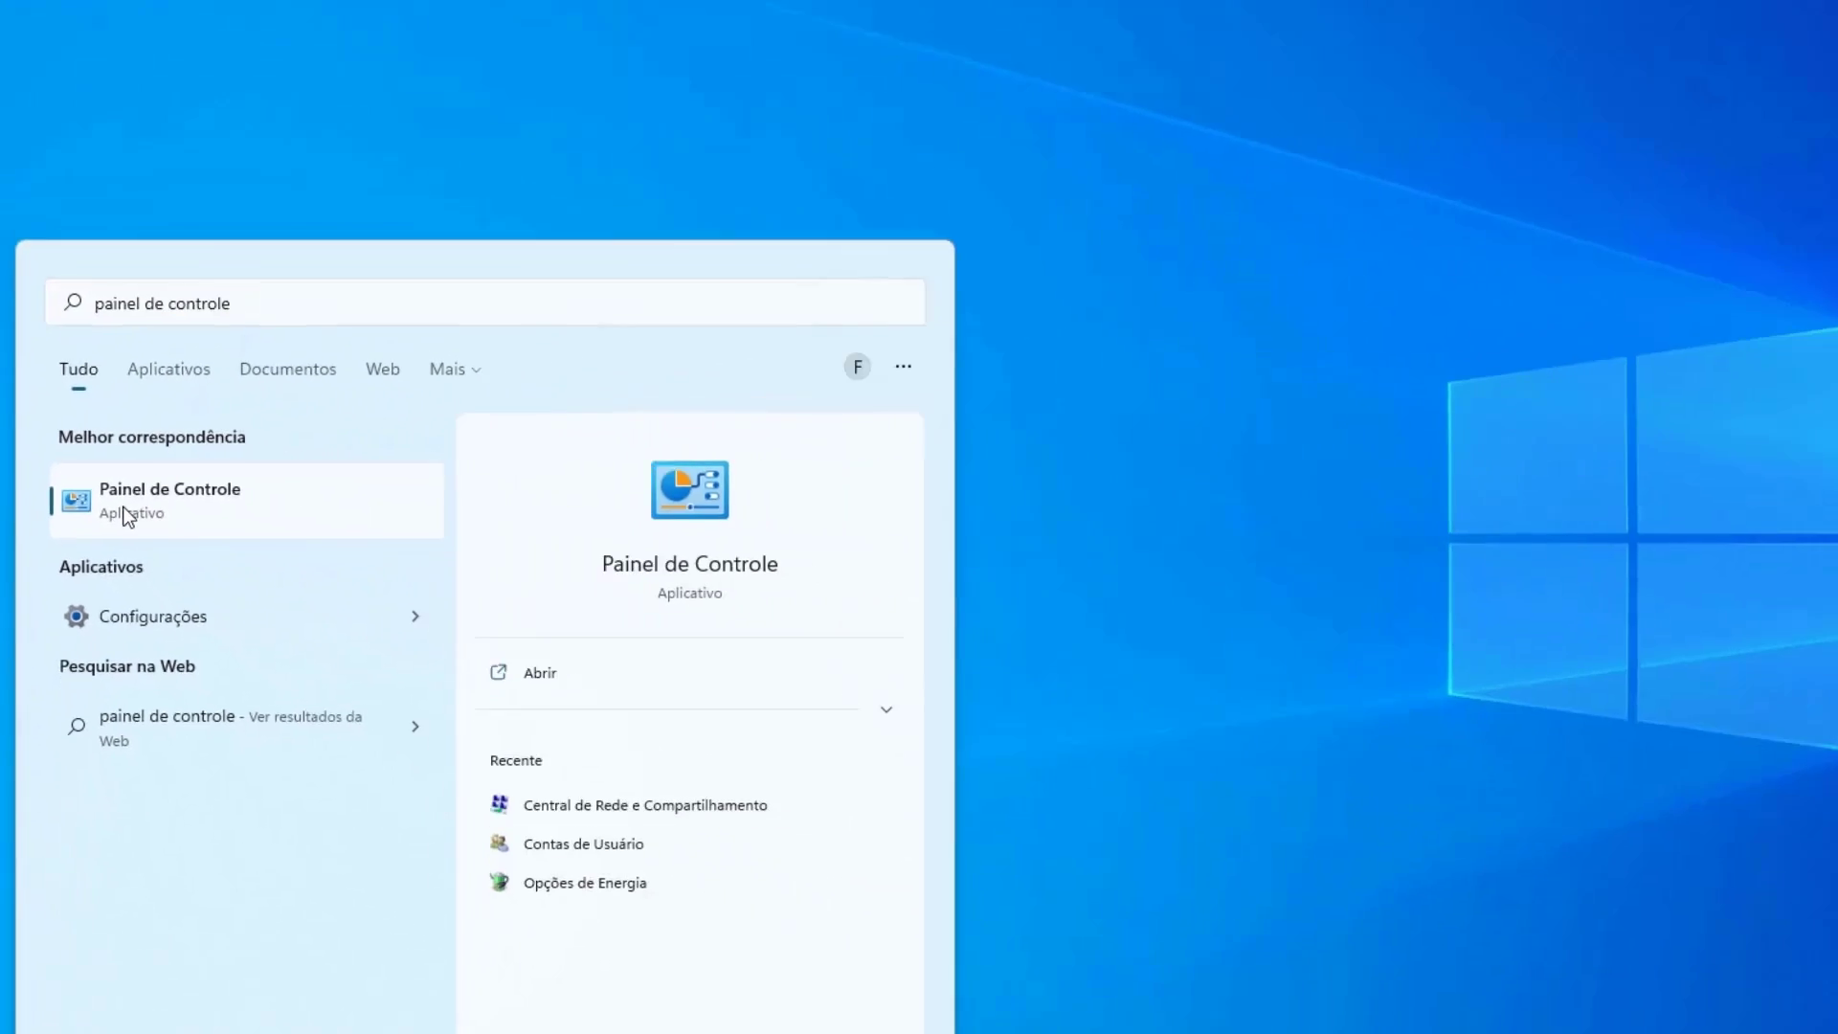
pyautogui.click(215, 558)
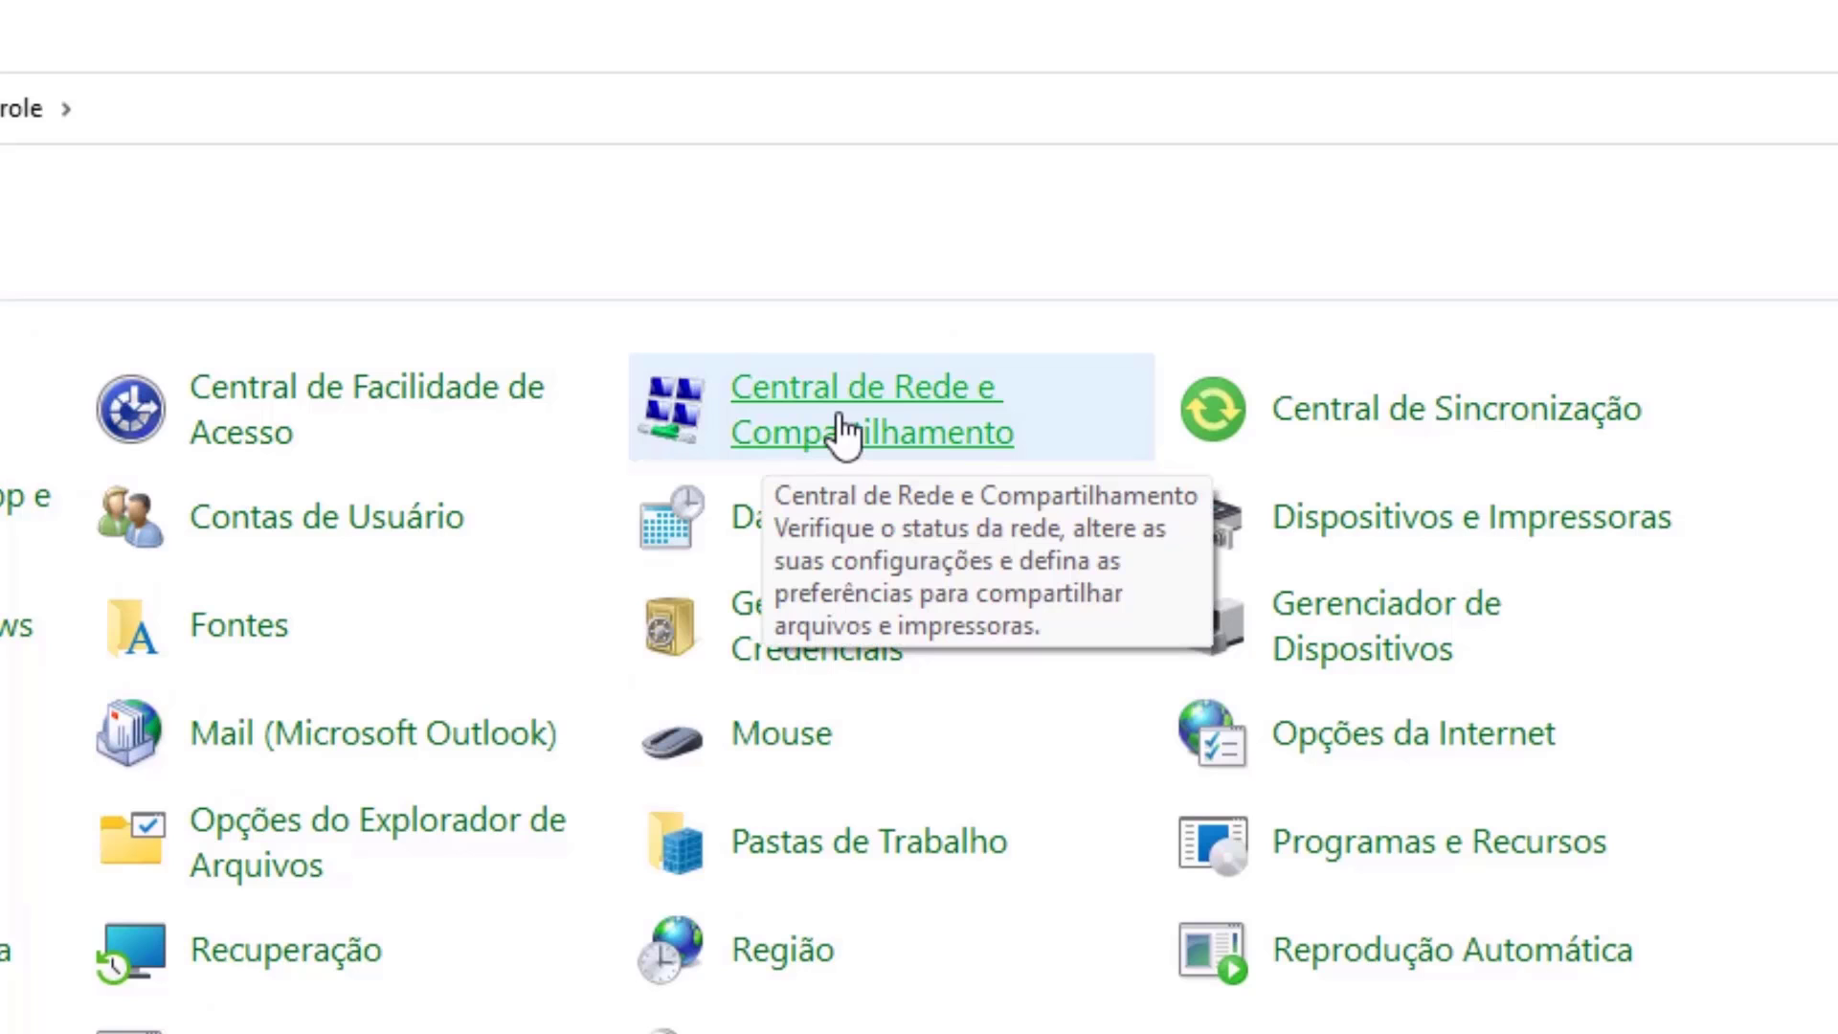
pyautogui.click(843, 431)
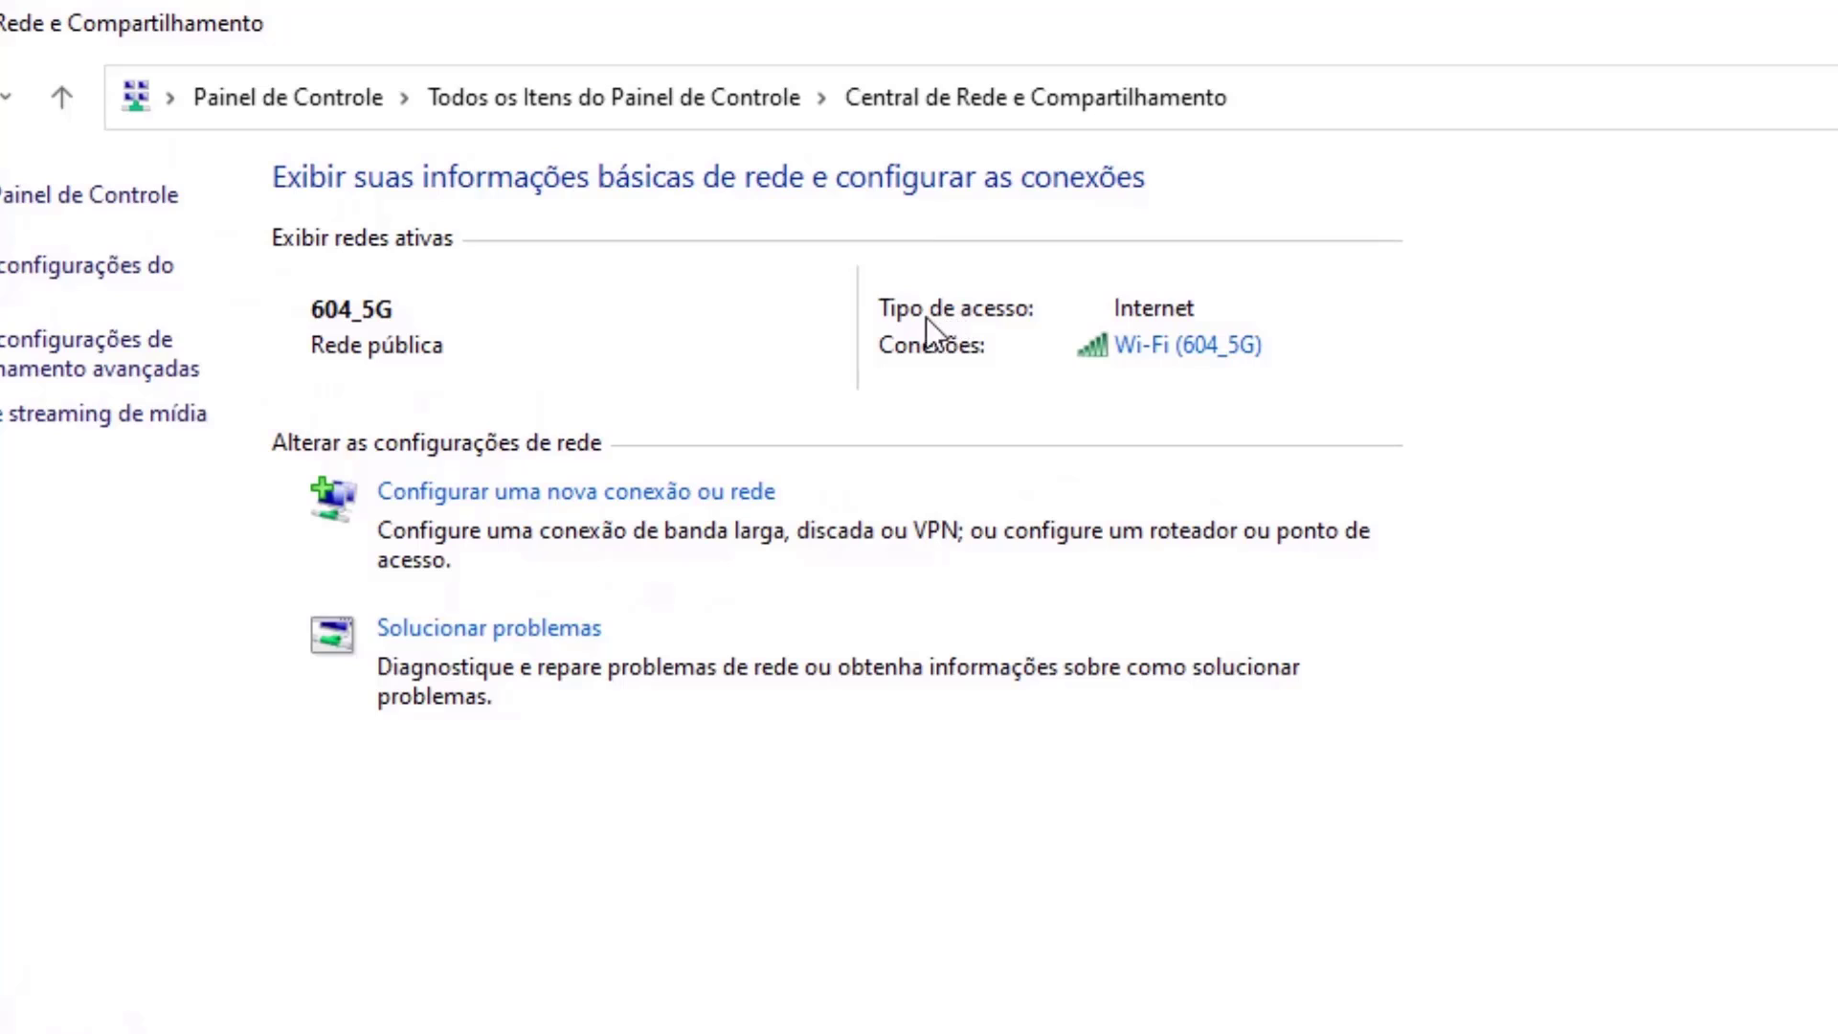
# Open the properties of Protocolo IP Versão 4 (TCP/IPv4) for the active Wi-Fi connection
pyautogui.click(1146, 350)
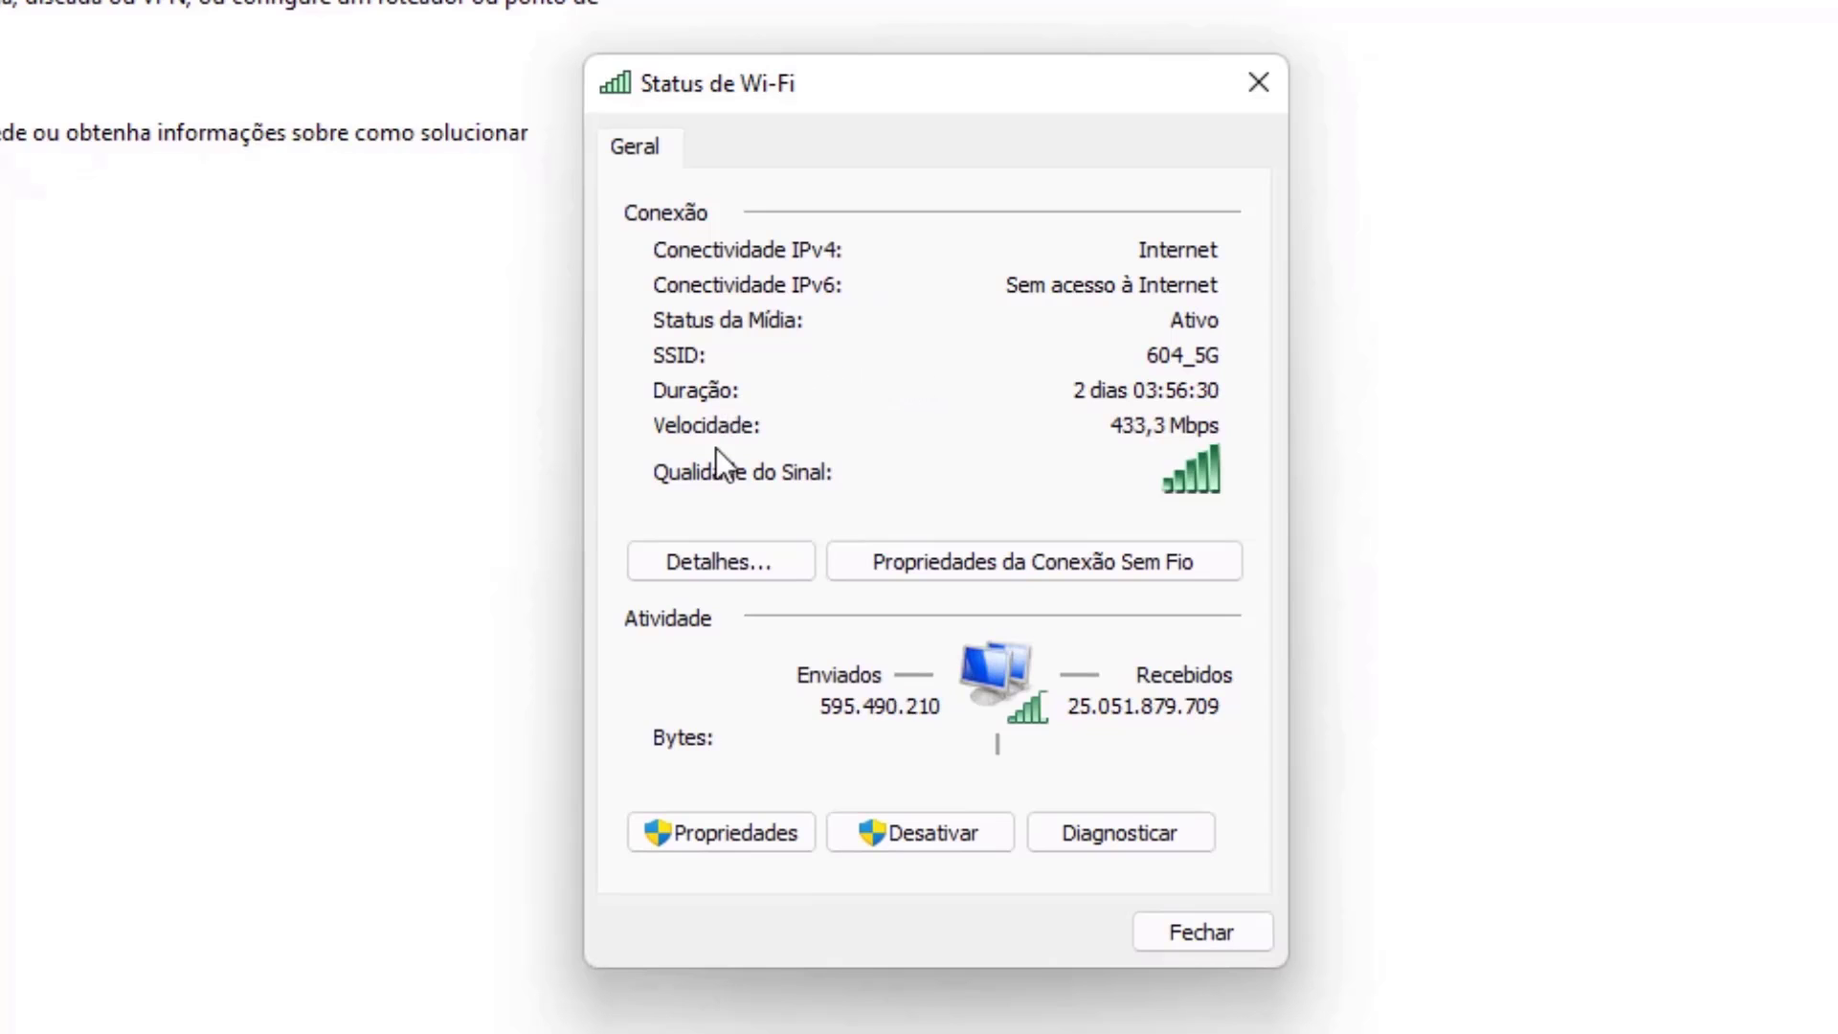
pyautogui.click(716, 840)
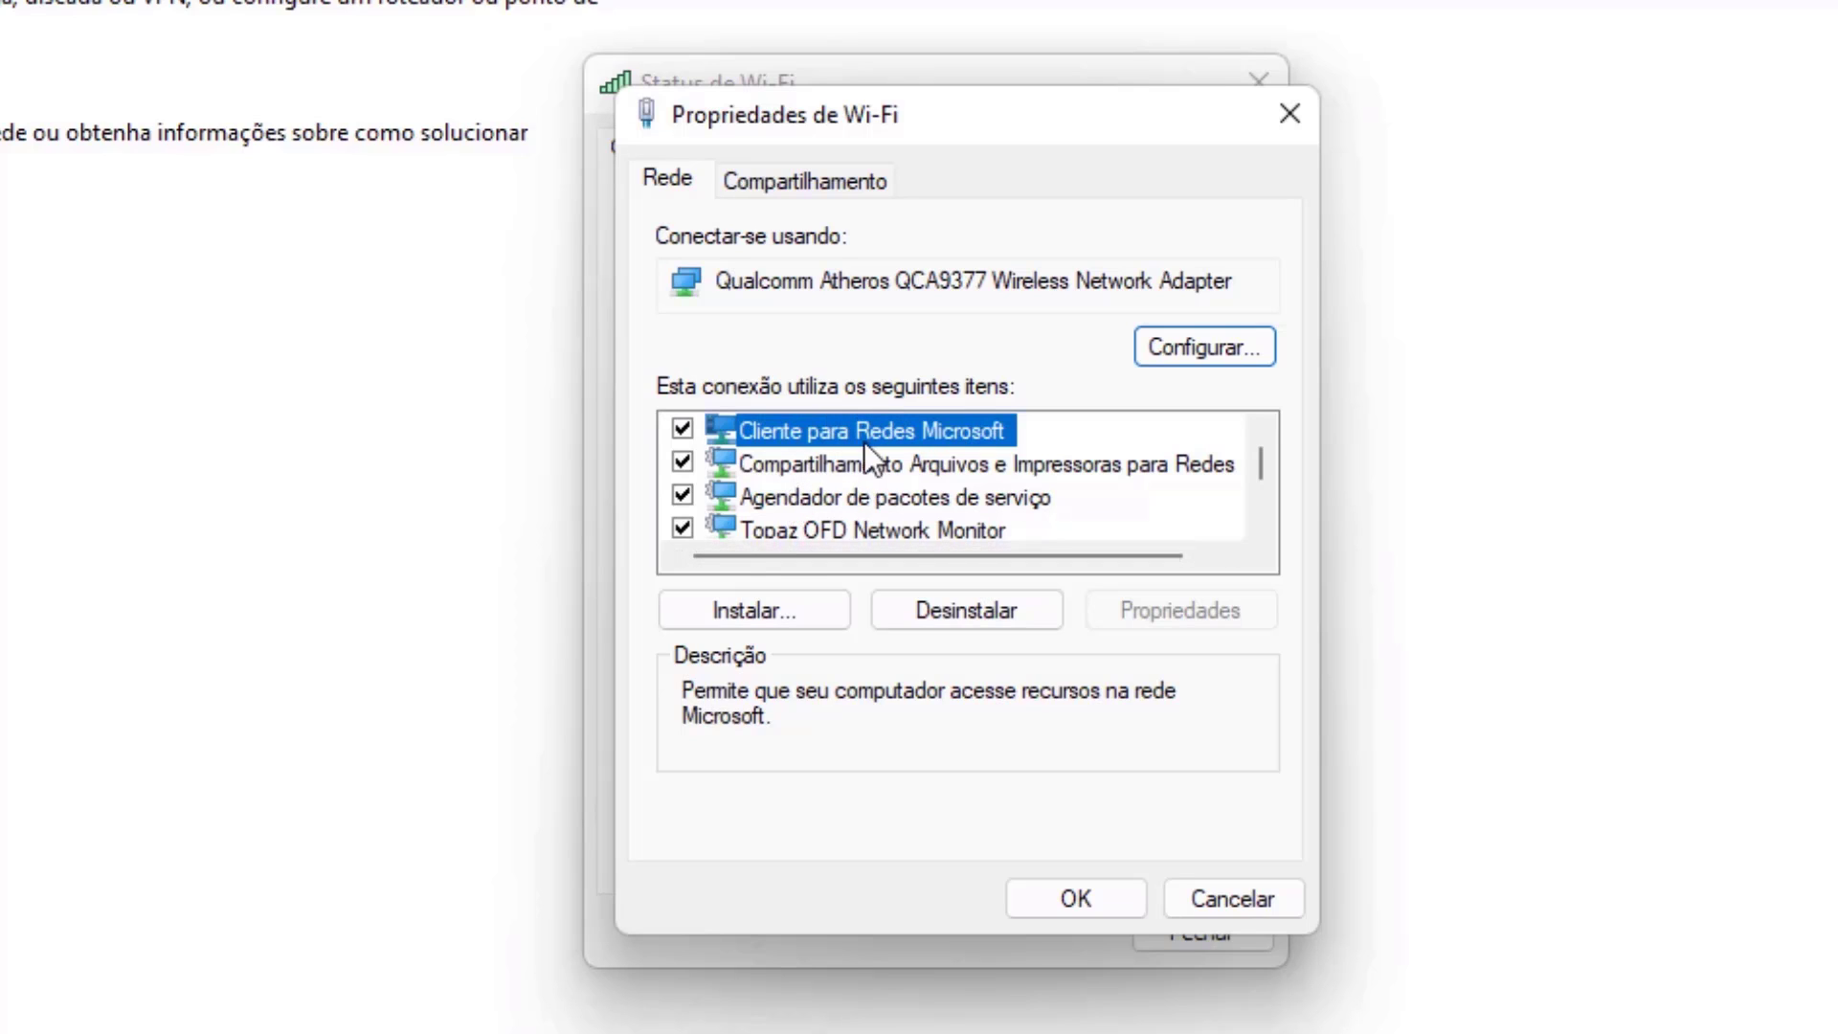
pyautogui.scroll(-1, 872, 436)
pyautogui.scroll(-1, 888, 423)
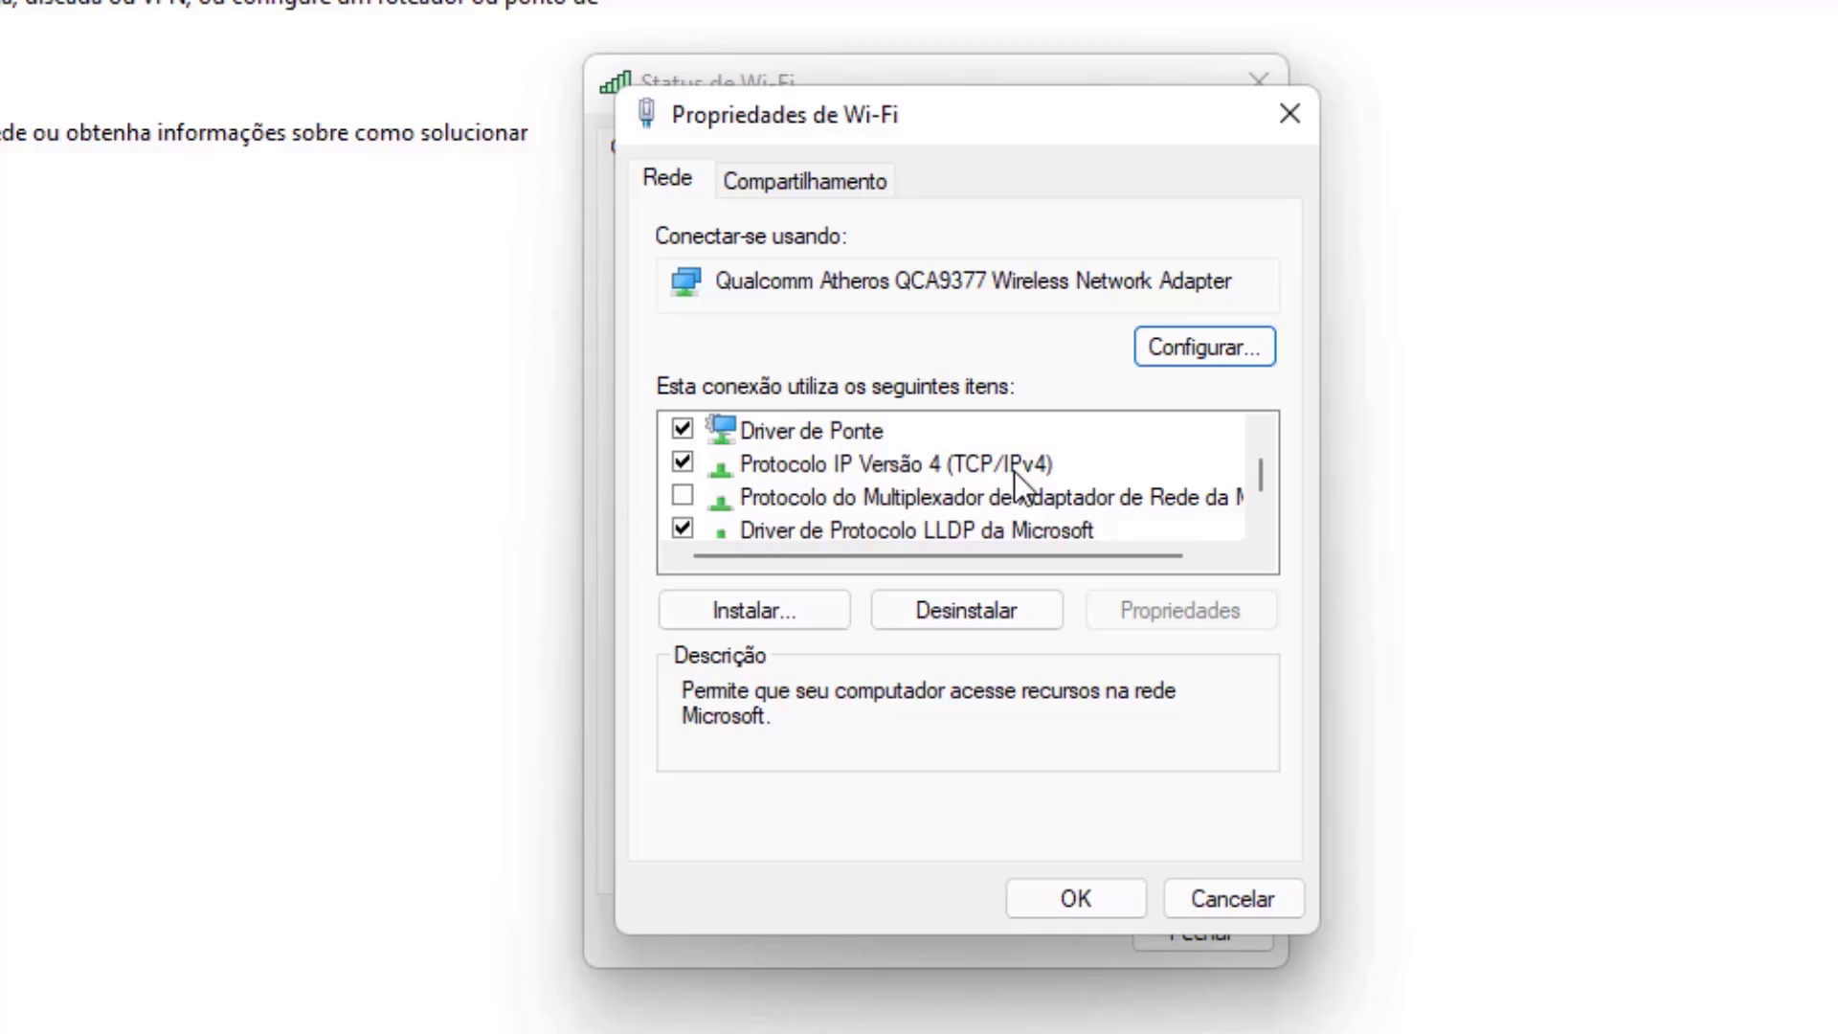
pyautogui.click(877, 466)
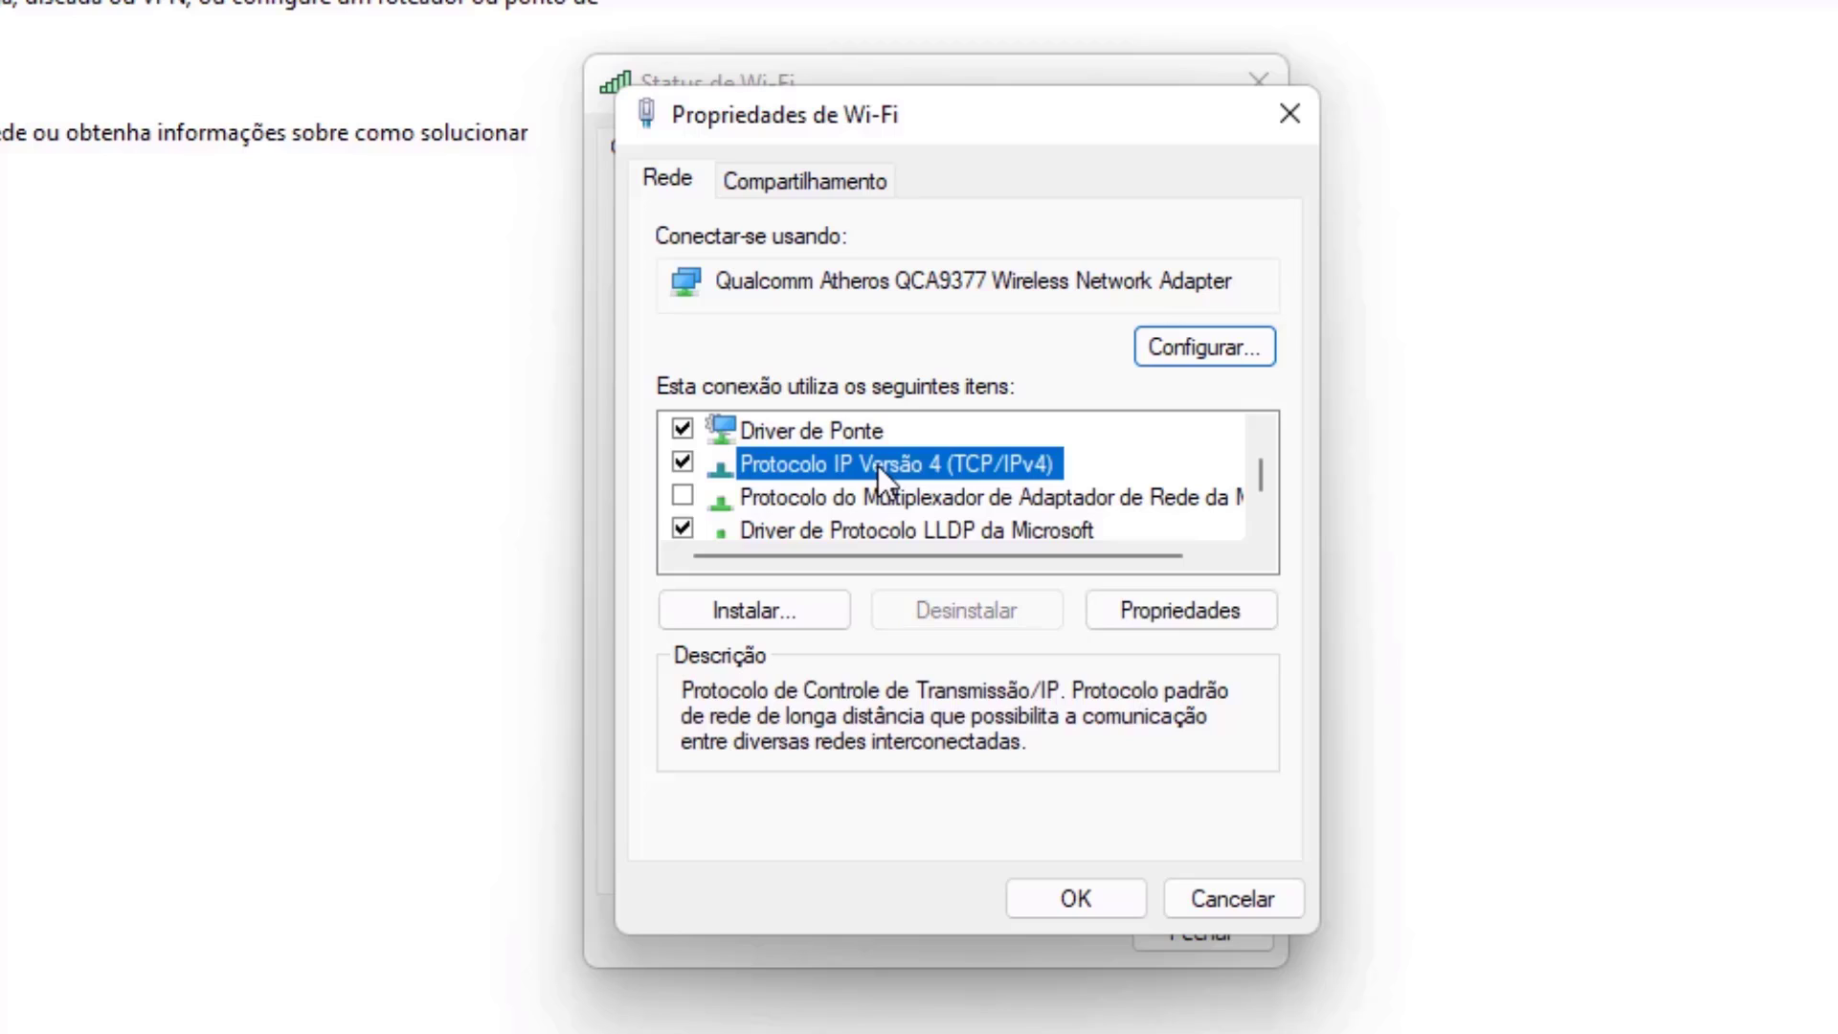
pyautogui.click(1155, 621)
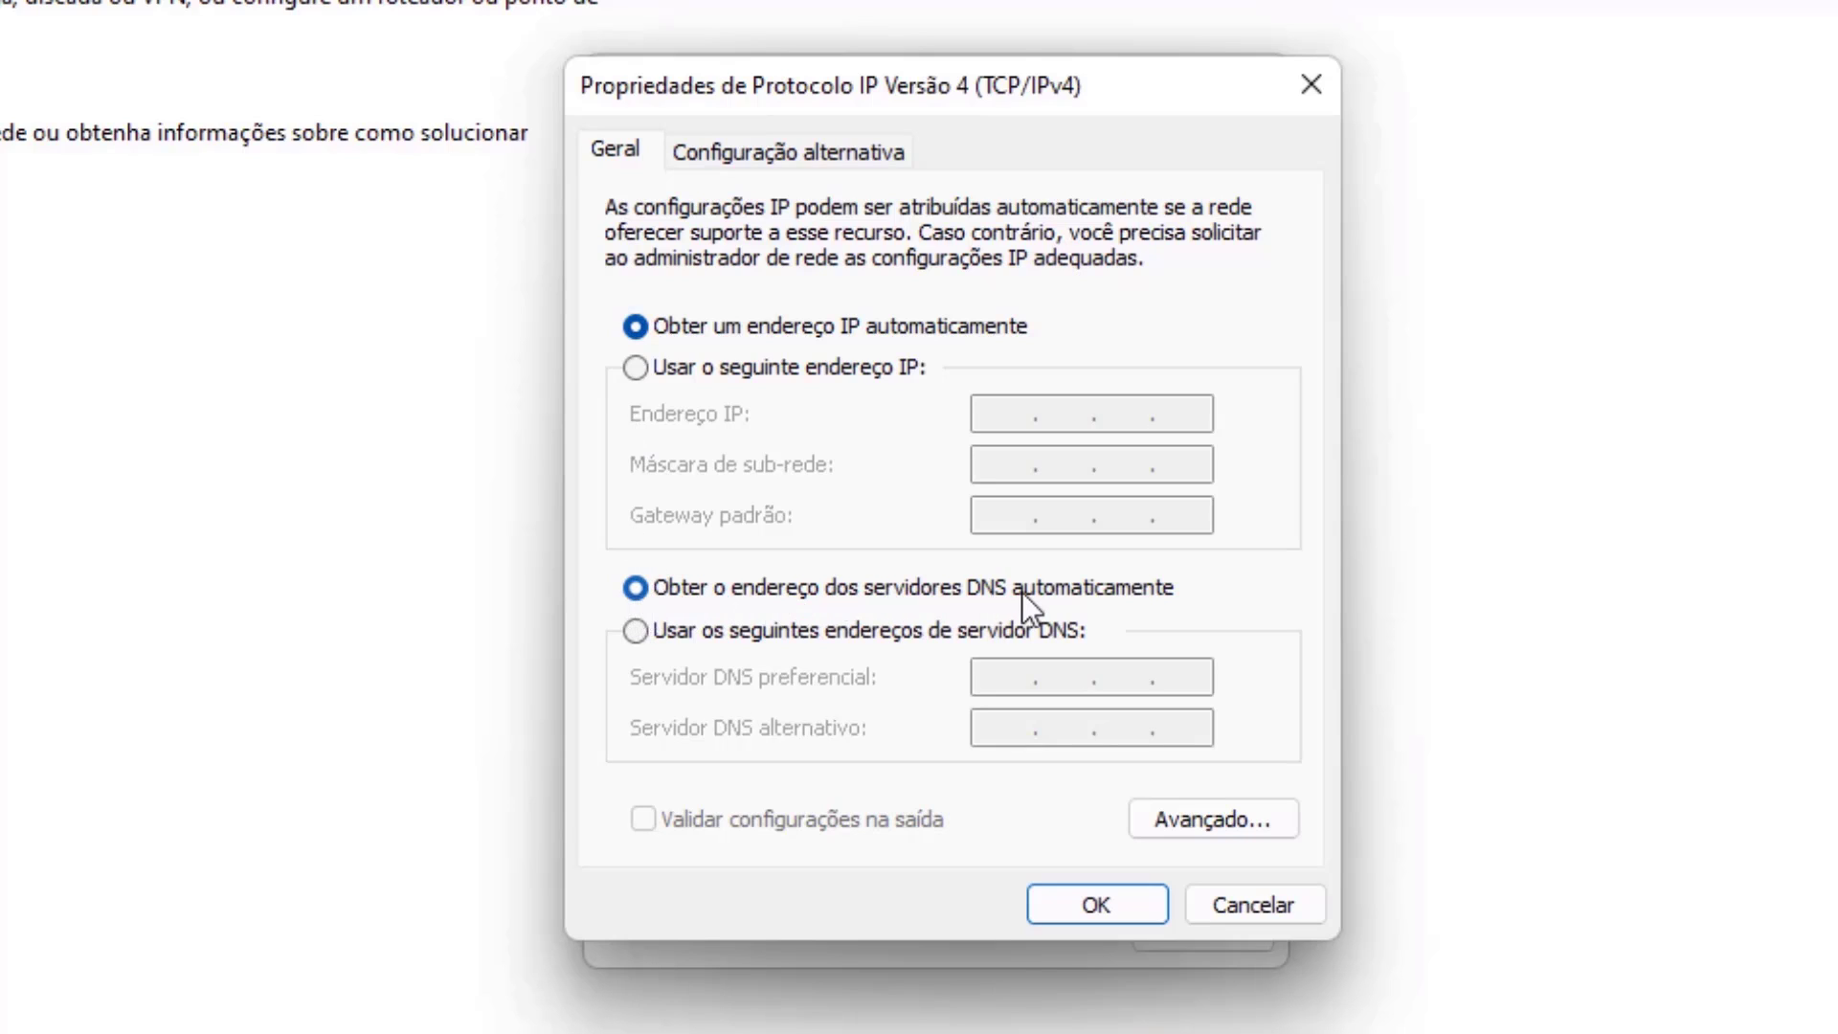
# Use manual DNS servers for IPv4, with 8.8.8.8 as preferred and 8.8.4.4 as alternative, and apply them
pyautogui.click(632, 632)
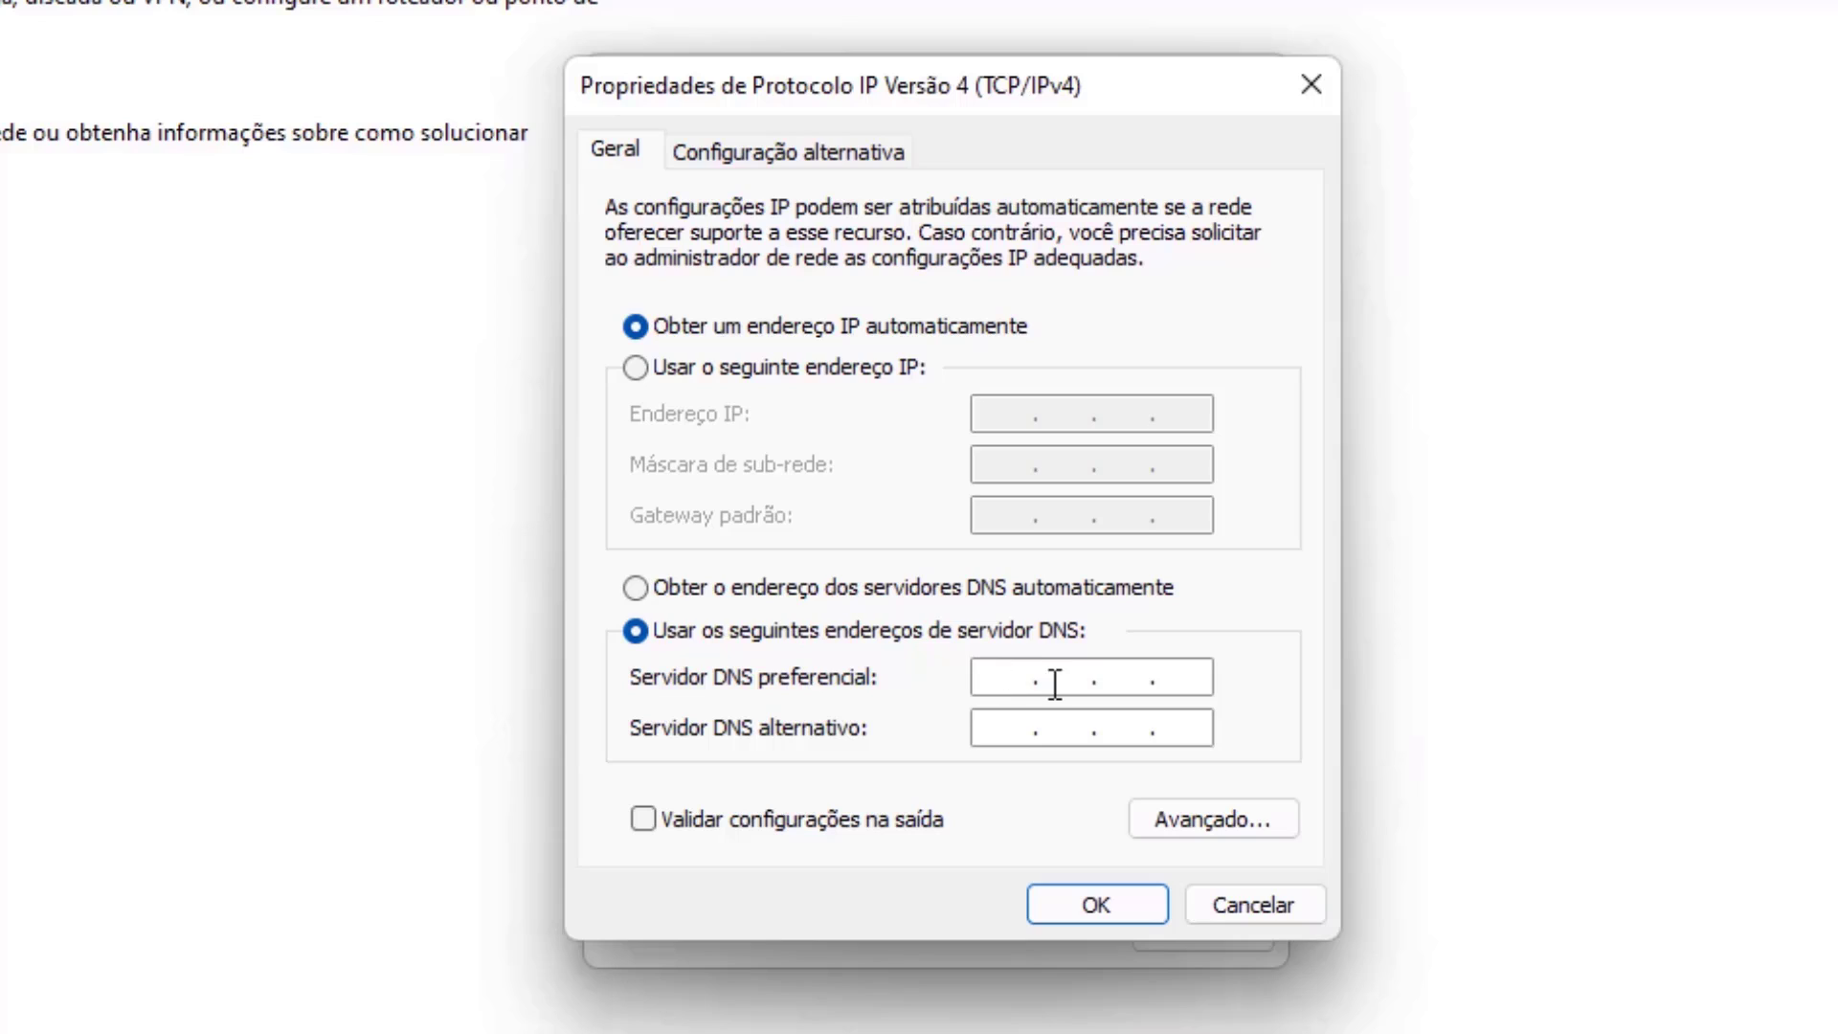
pyautogui.write('8.8.8.8')
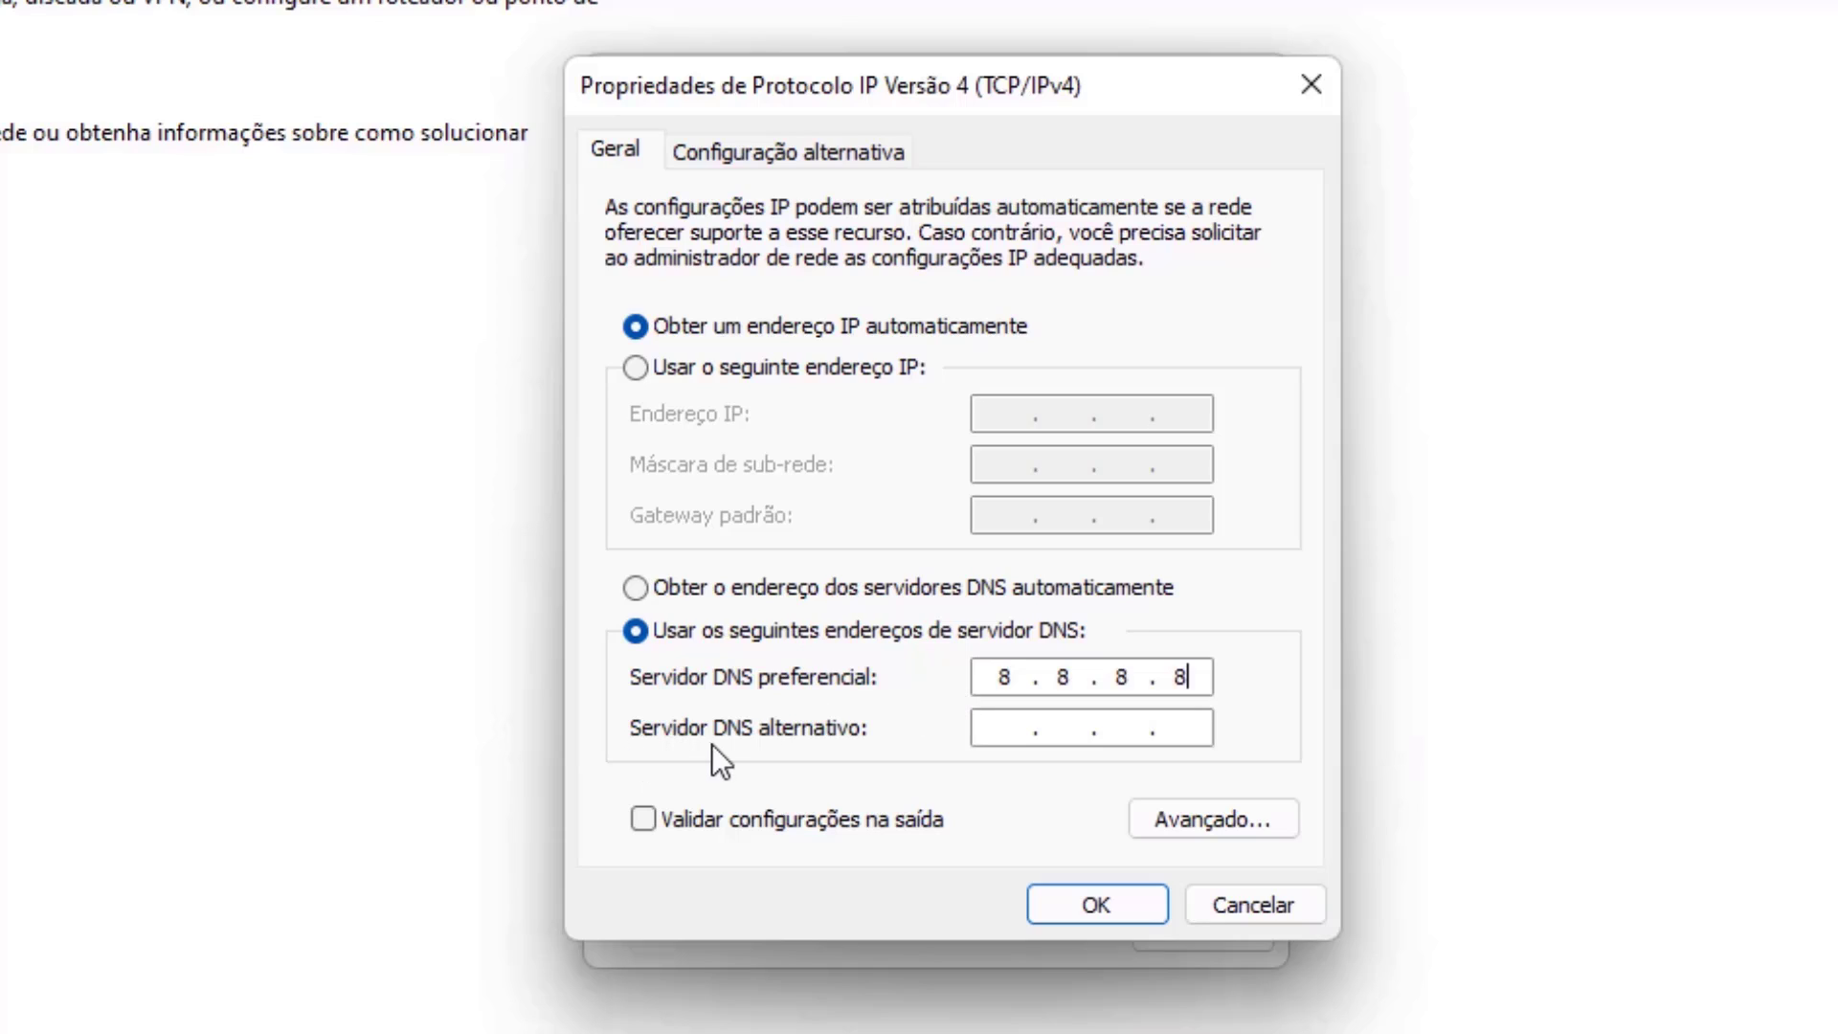
pyautogui.click(1012, 740)
pyautogui.write('8.8.4.4')
pyautogui.click(1096, 905)
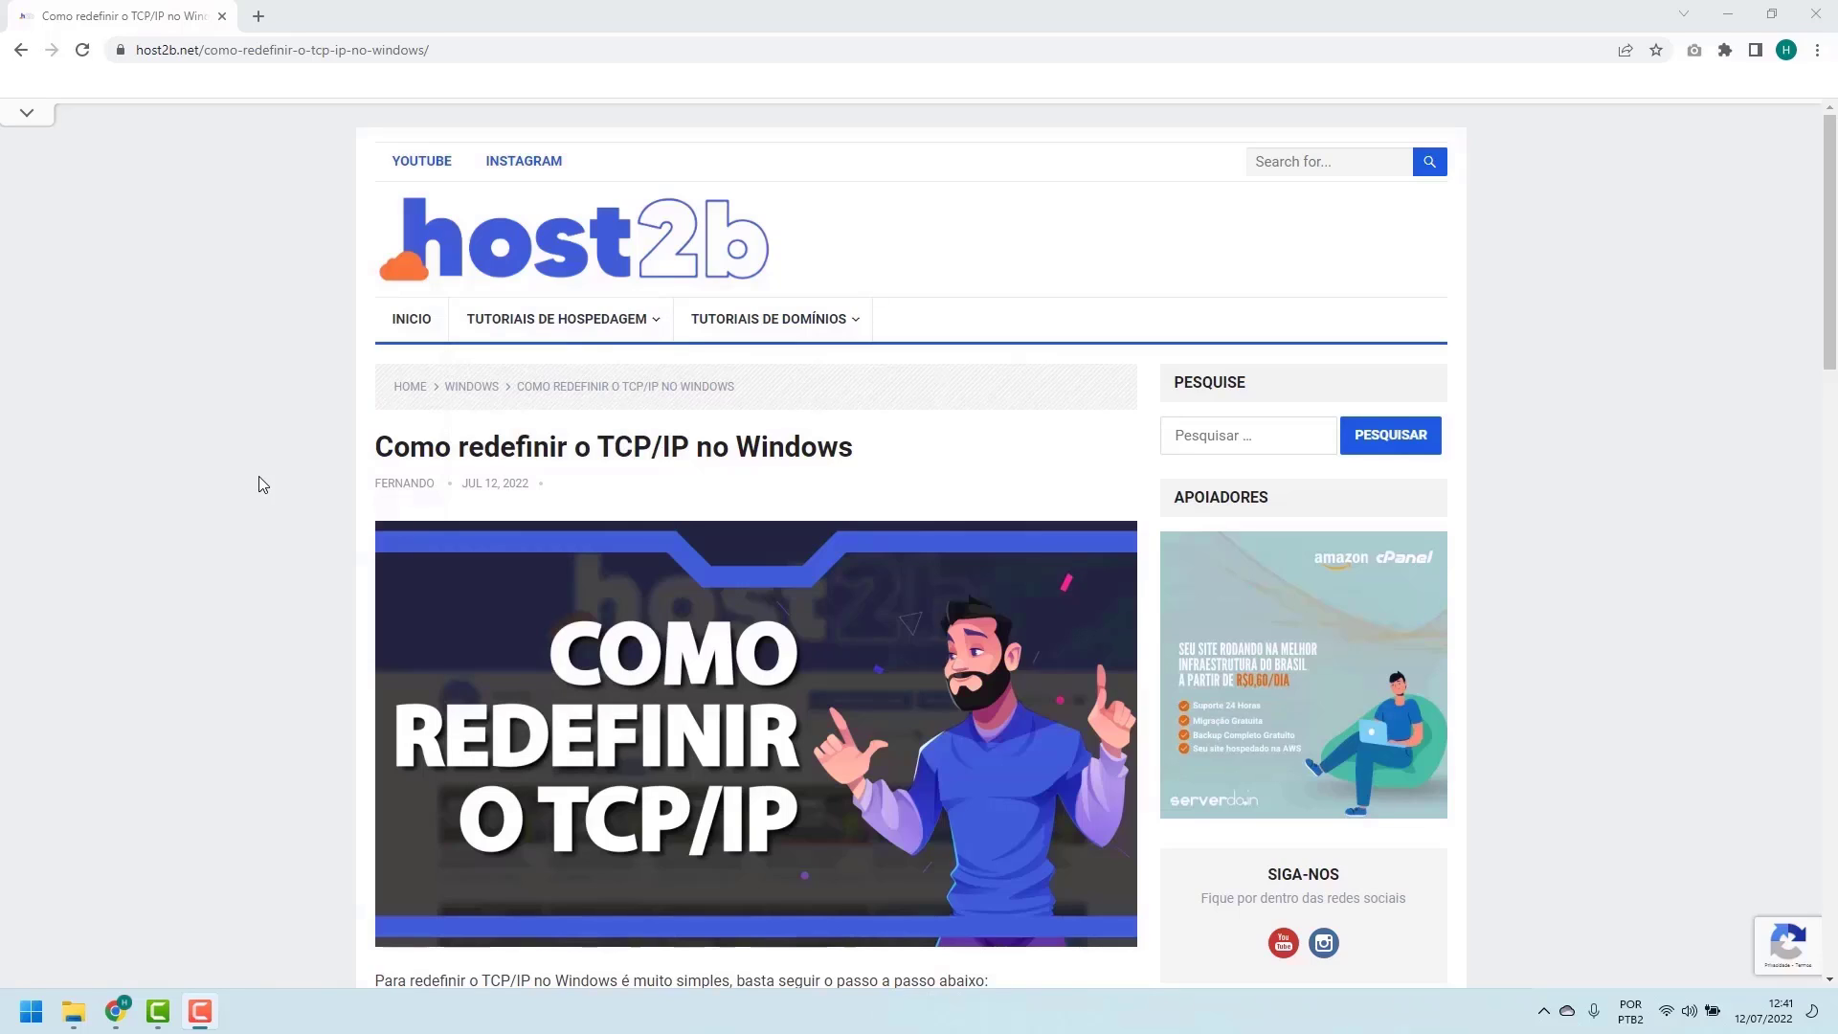
# Launch an administrator Command Prompt for the TCP/IP reset and bring the article with the netsh int ip reset command back to the front
pyautogui.scroll(-3, 266, 483)
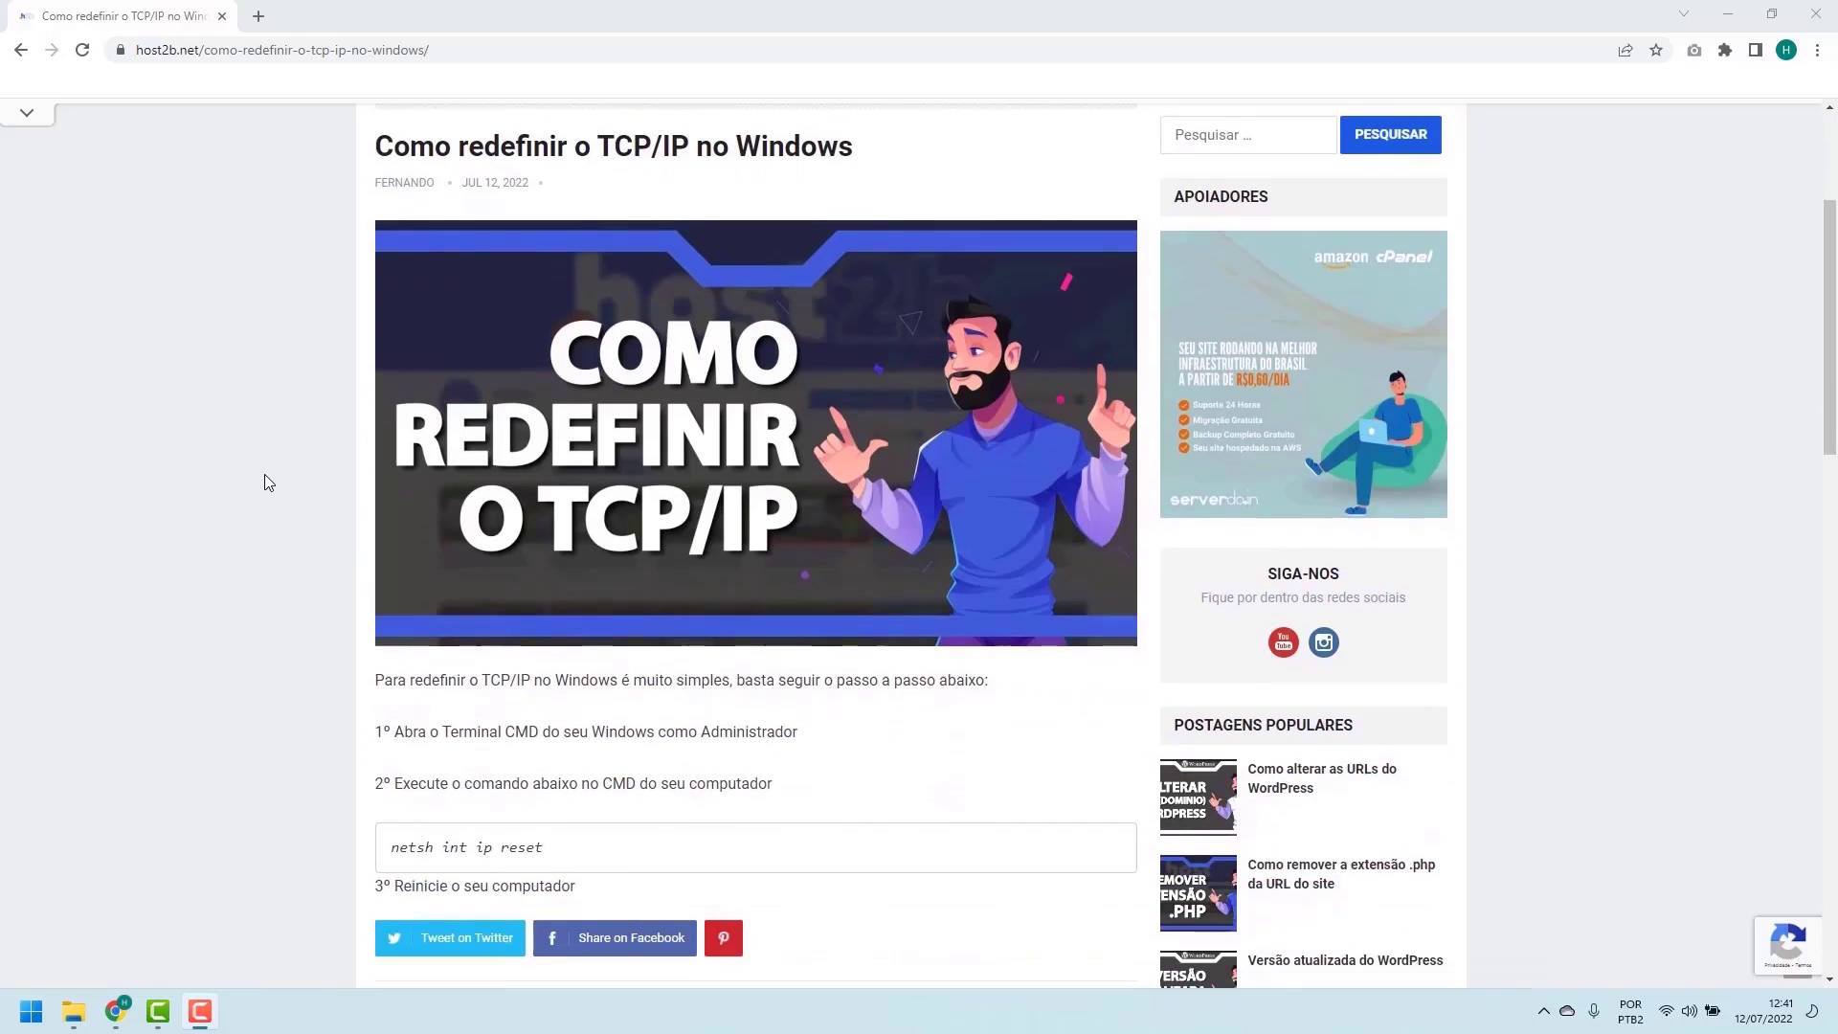
pyautogui.scroll(-3, 264, 474)
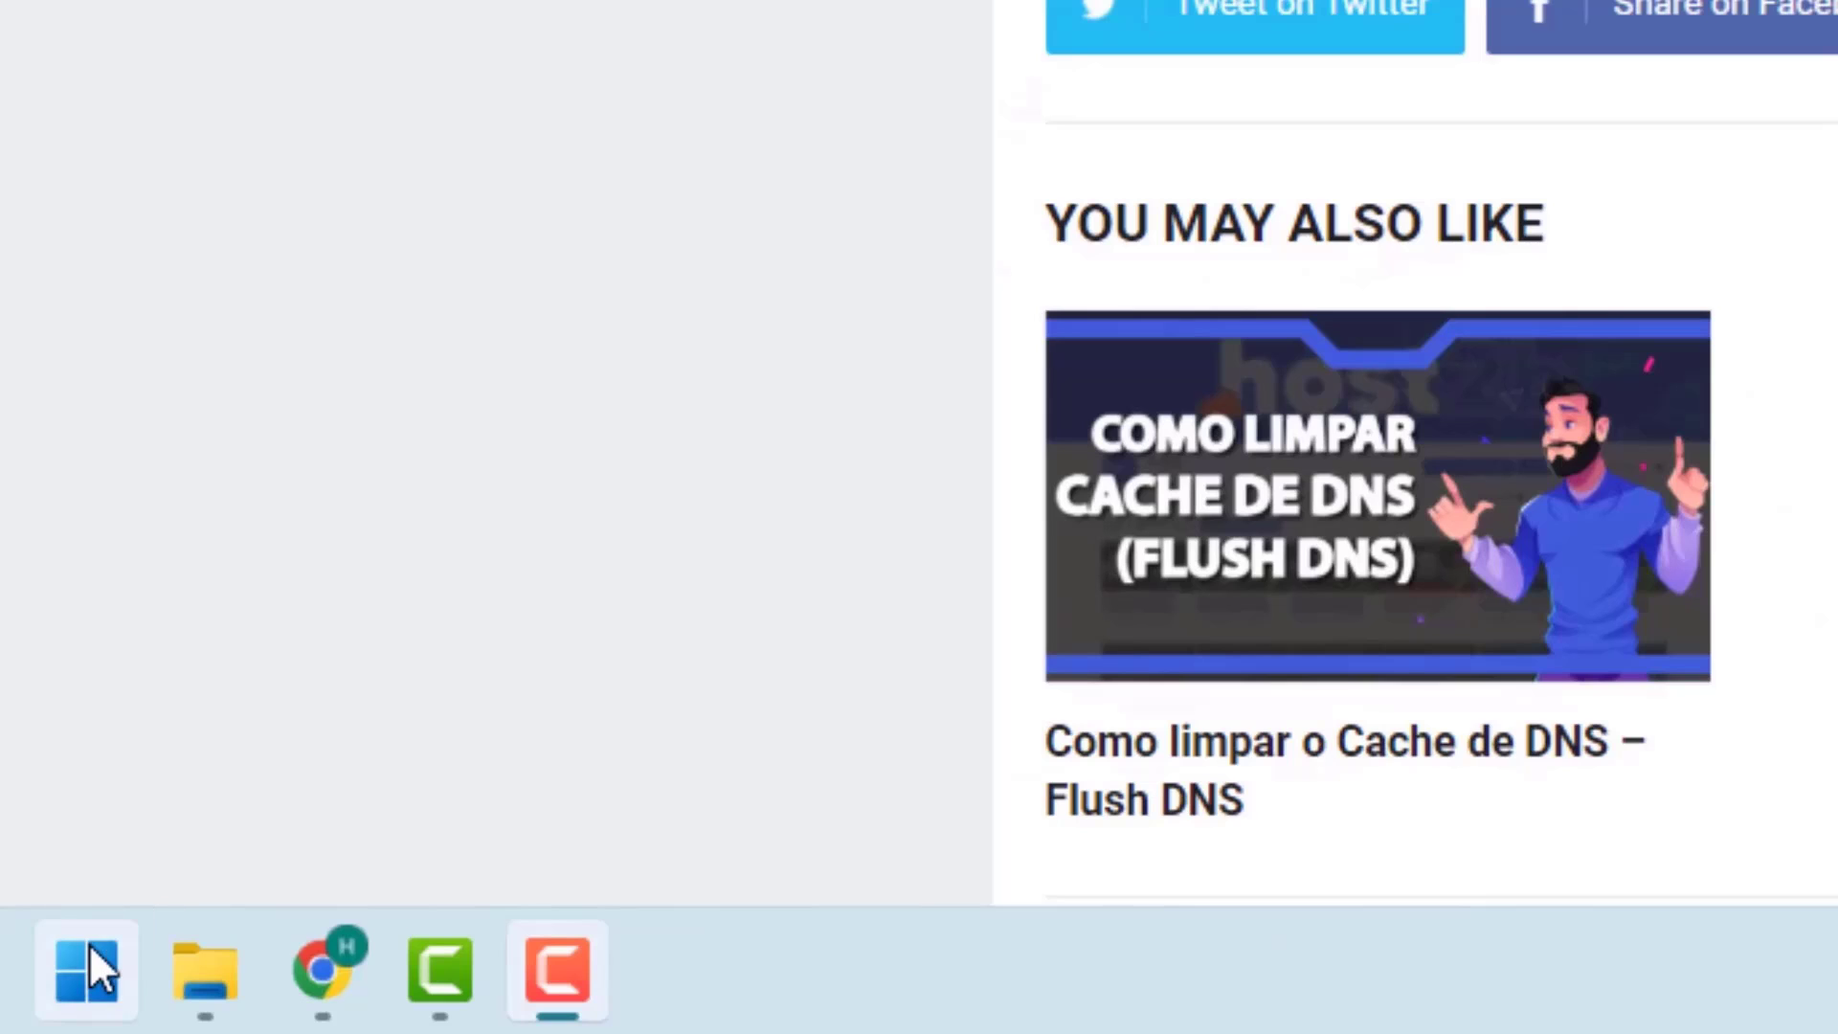
pyautogui.click(81, 972)
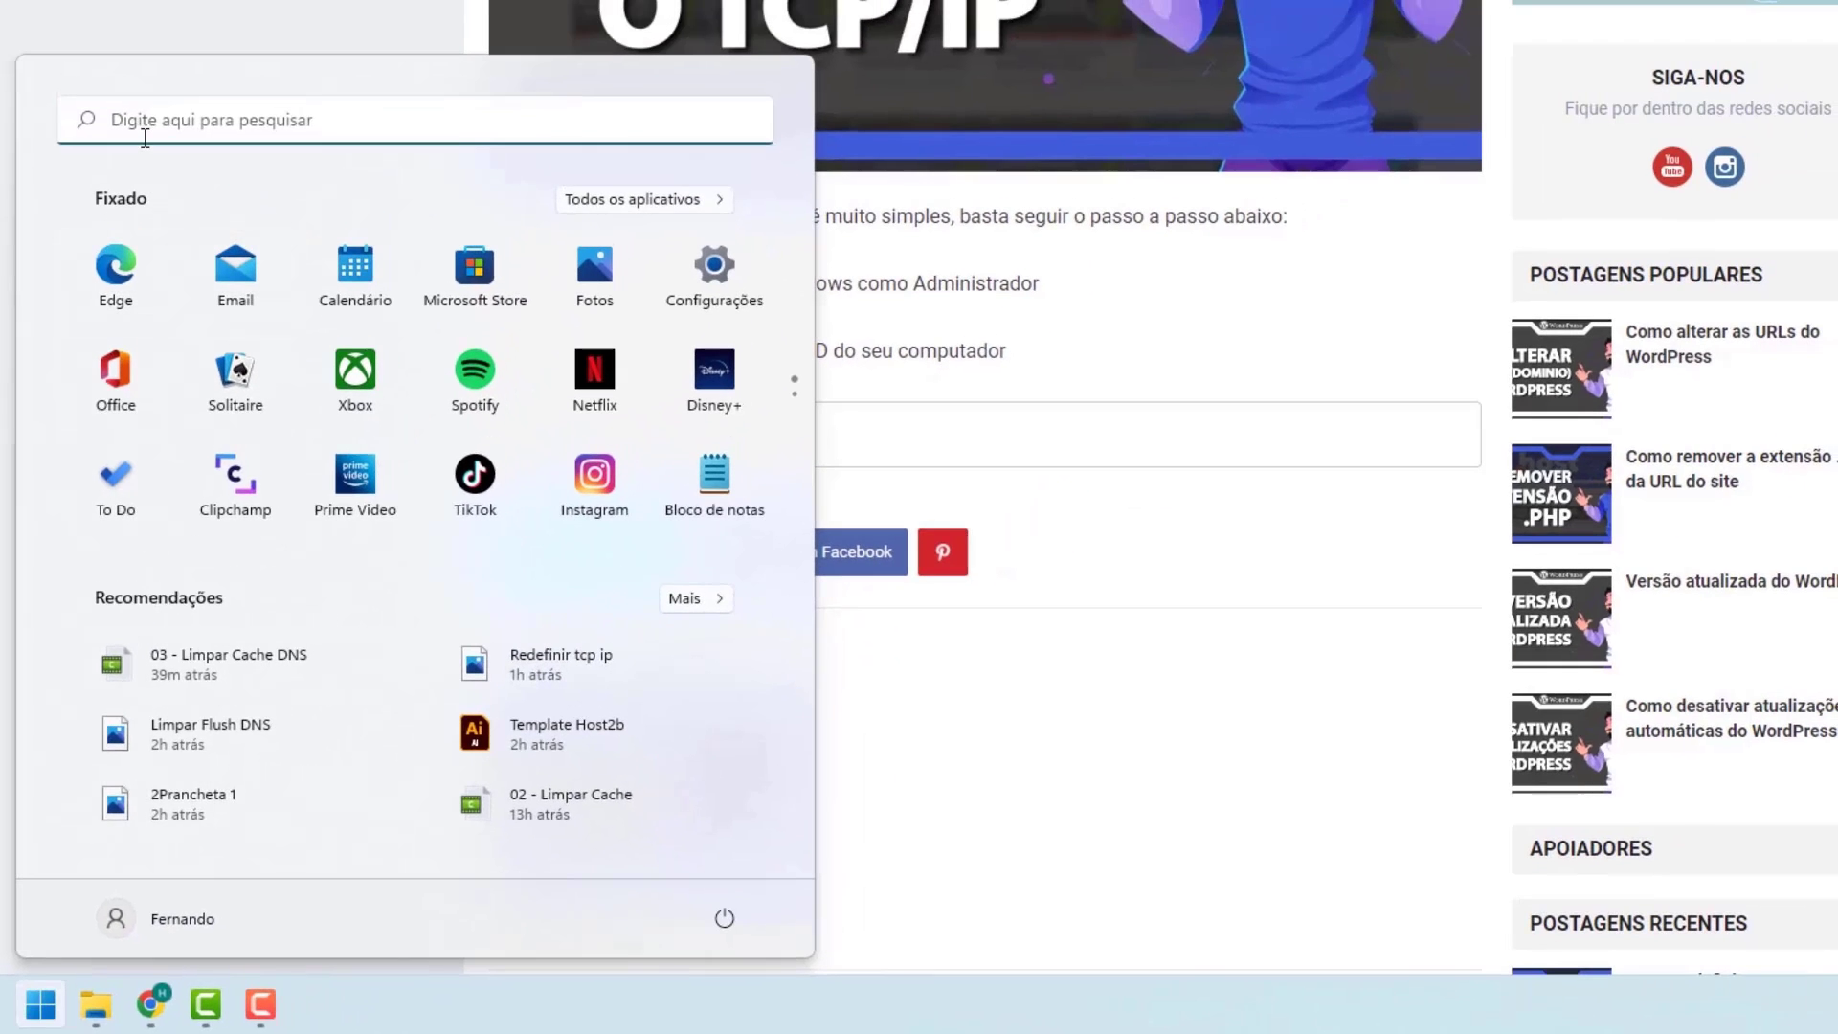
pyautogui.write('cmd')
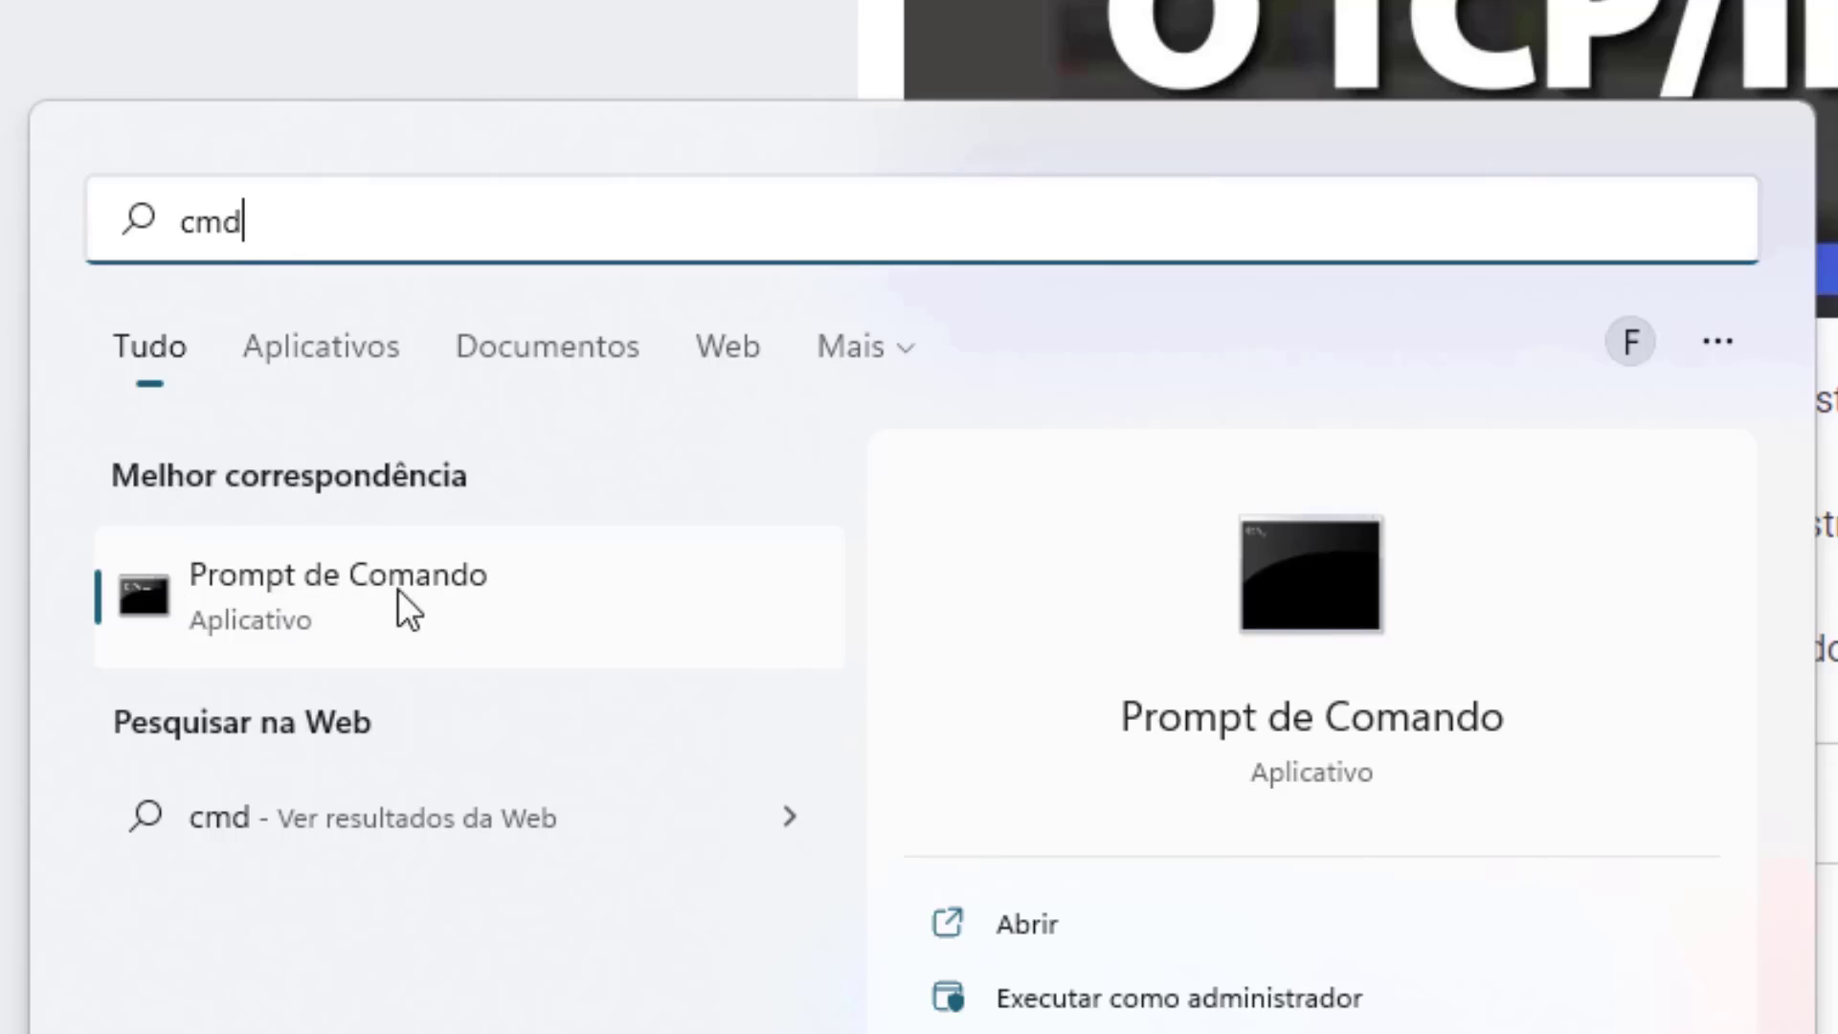
pyautogui.rightClick(273, 582)
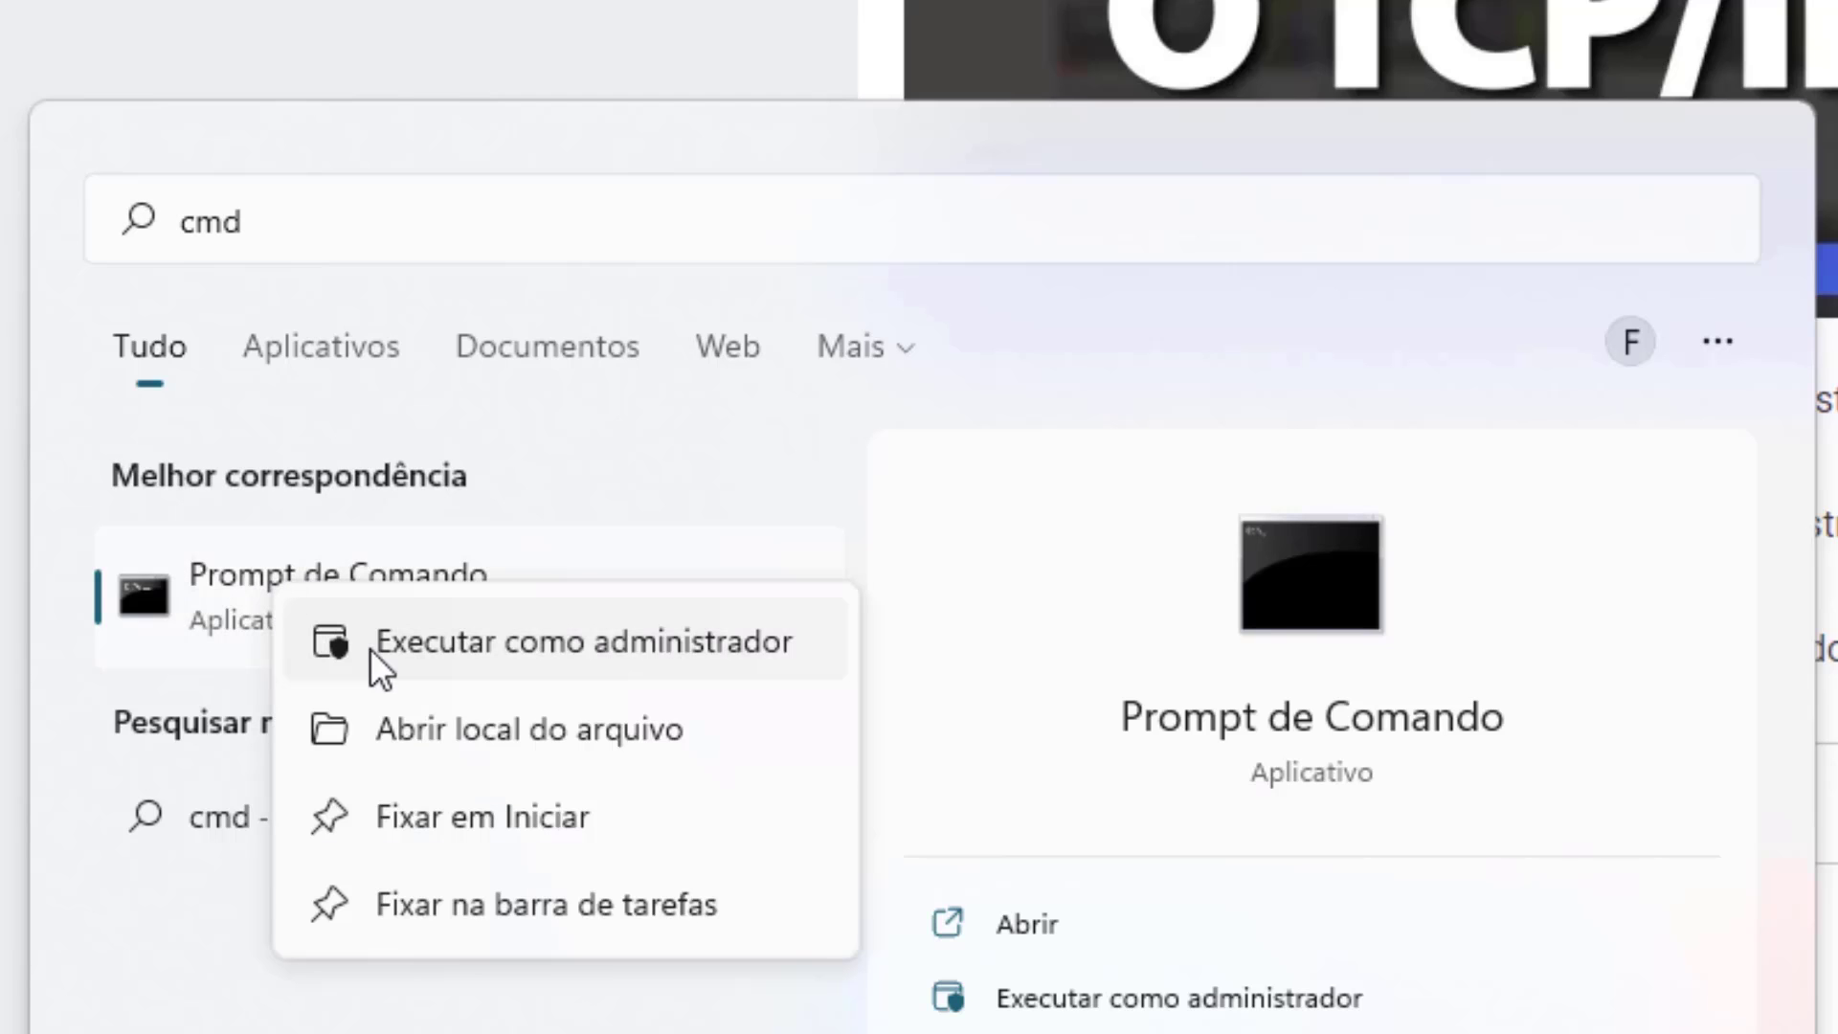
pyautogui.click(525, 641)
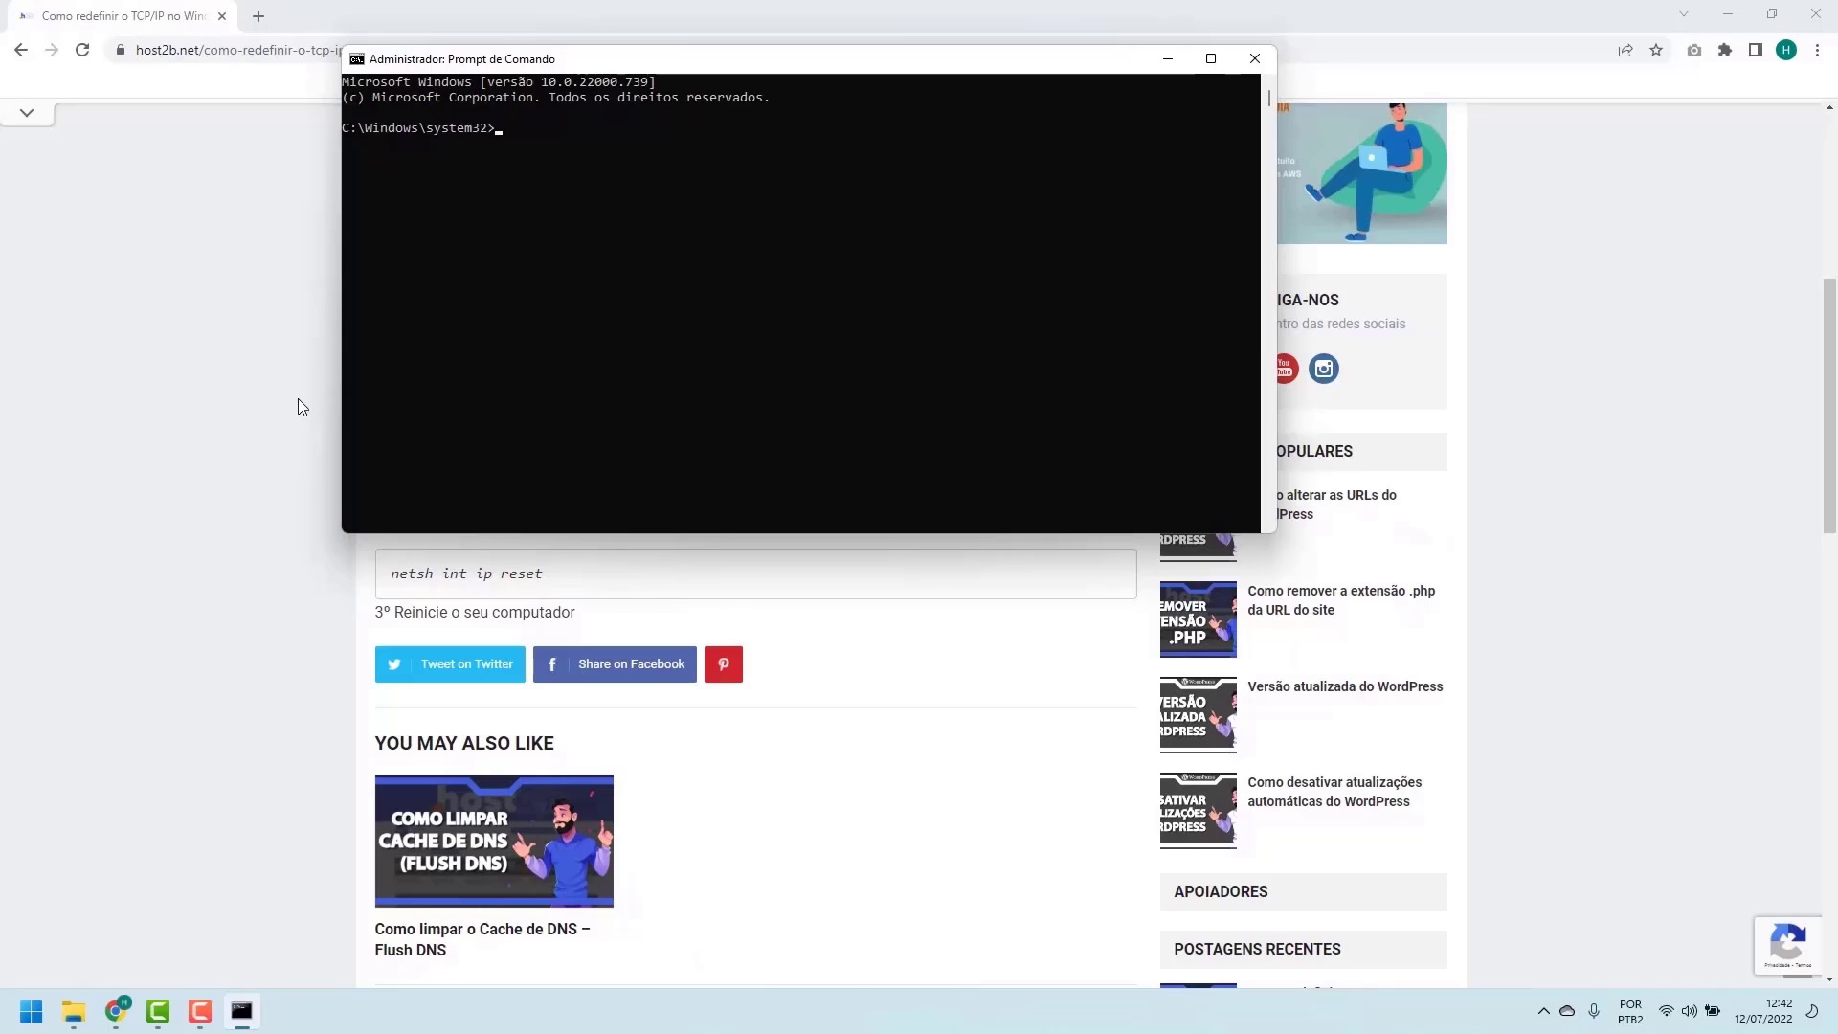
pyautogui.click(284, 418)
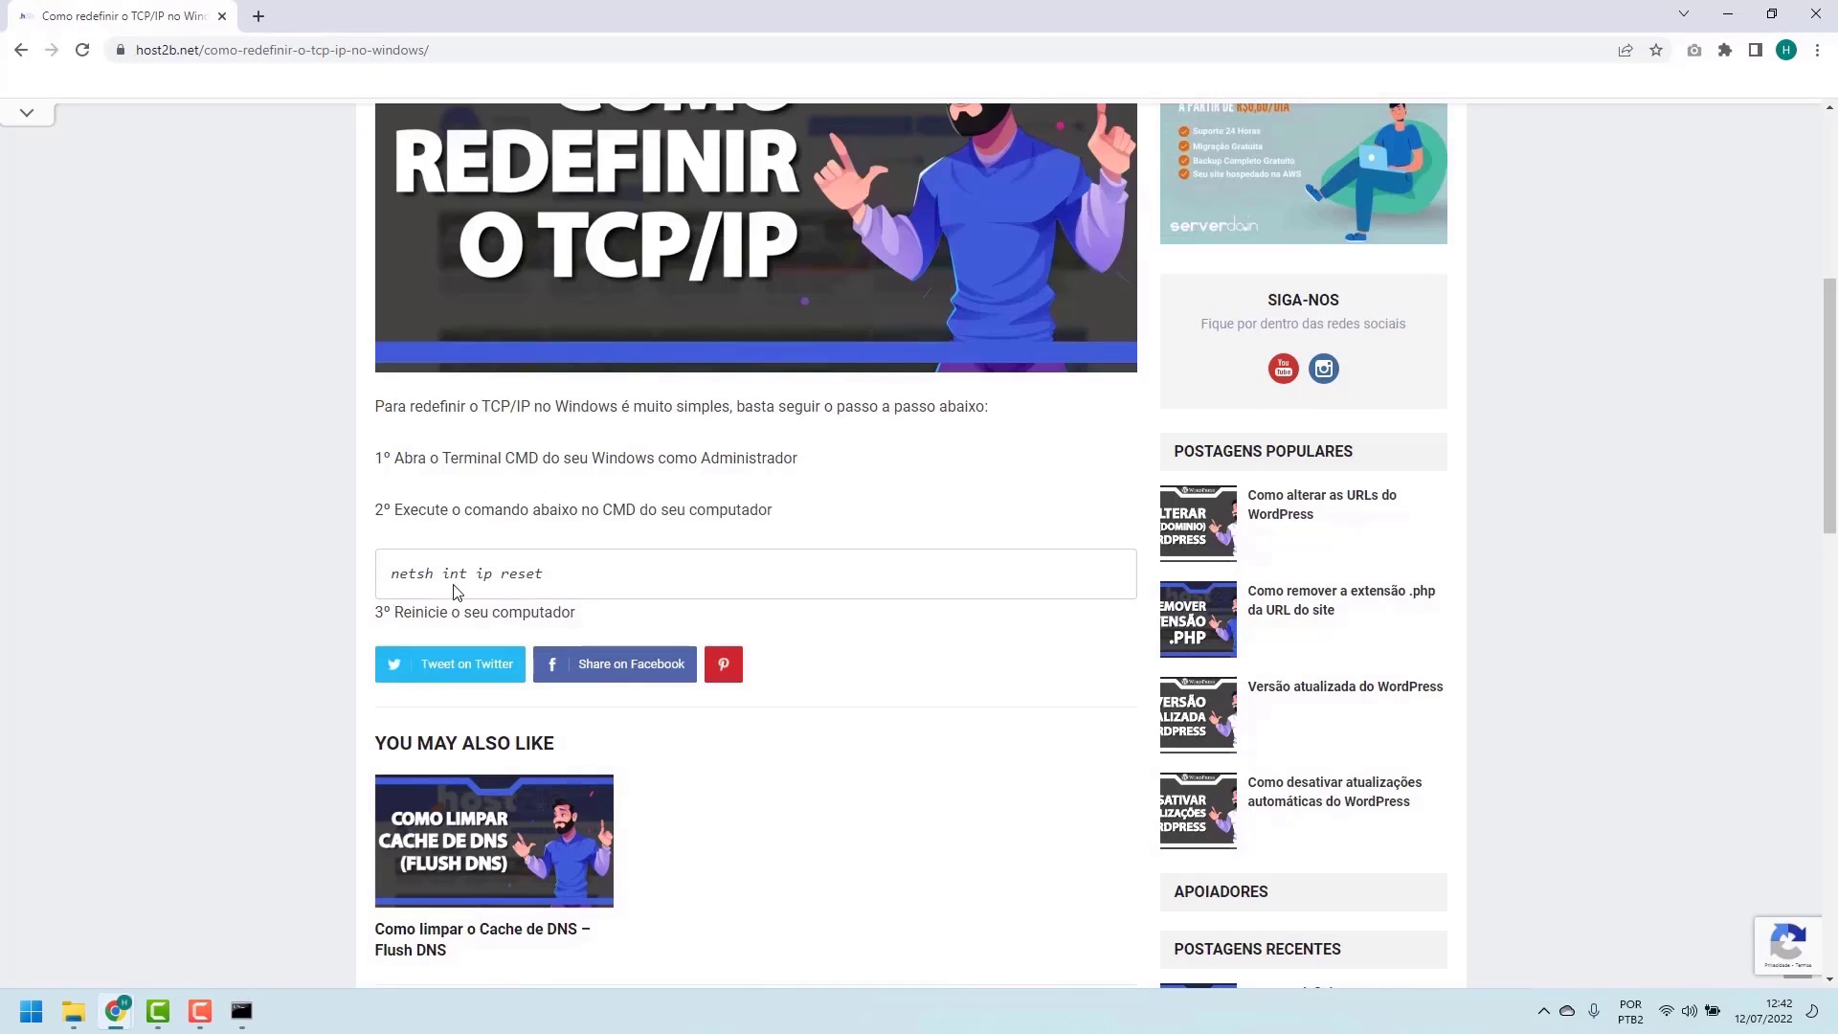